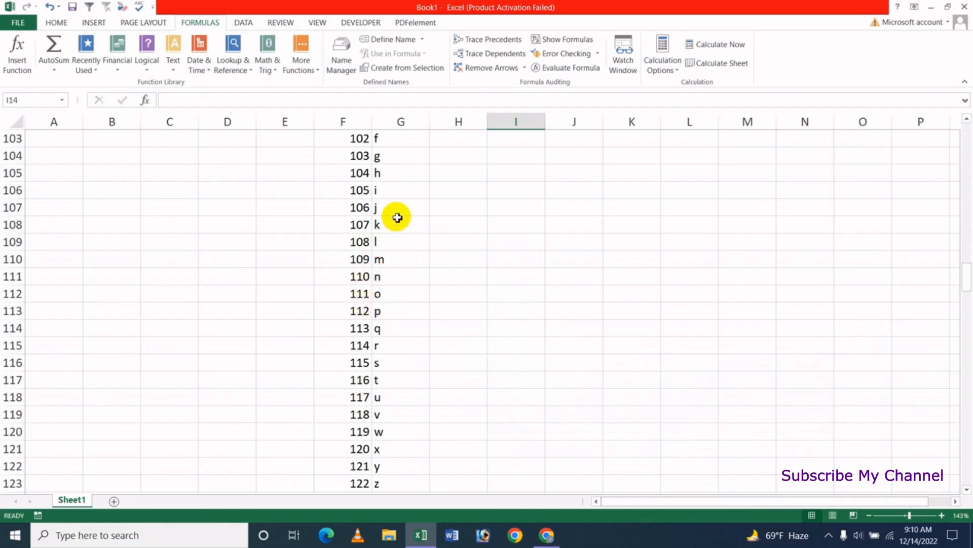
# Examine code 100 and its CHAR formula in row 101 of the character list.
pyautogui.scroll(1, 398, 217)
pyautogui.click(361, 156)
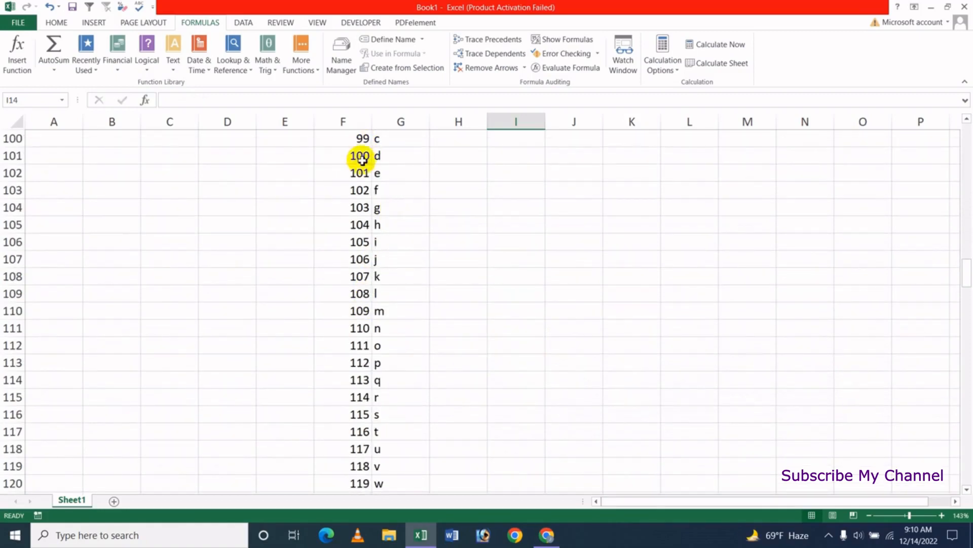
pyautogui.click(404, 156)
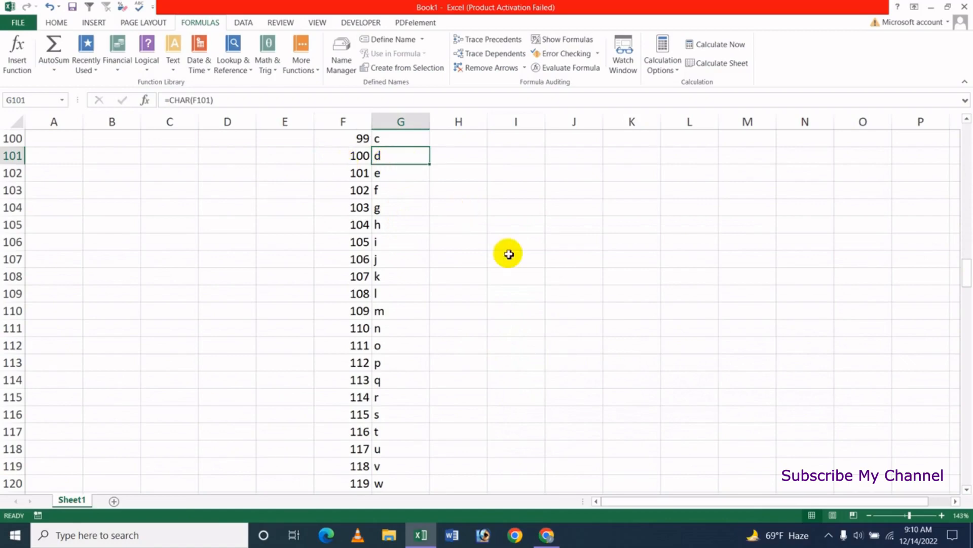
pyautogui.scroll(10, 509, 254)
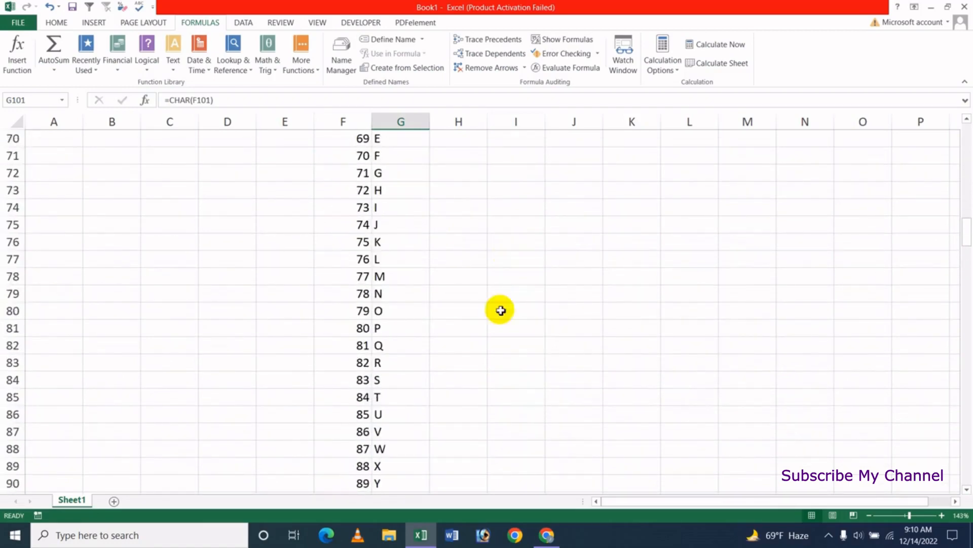
# Insert the CODE function in I124 with "{" as its text.
pyautogui.scroll(-12, 501, 310)
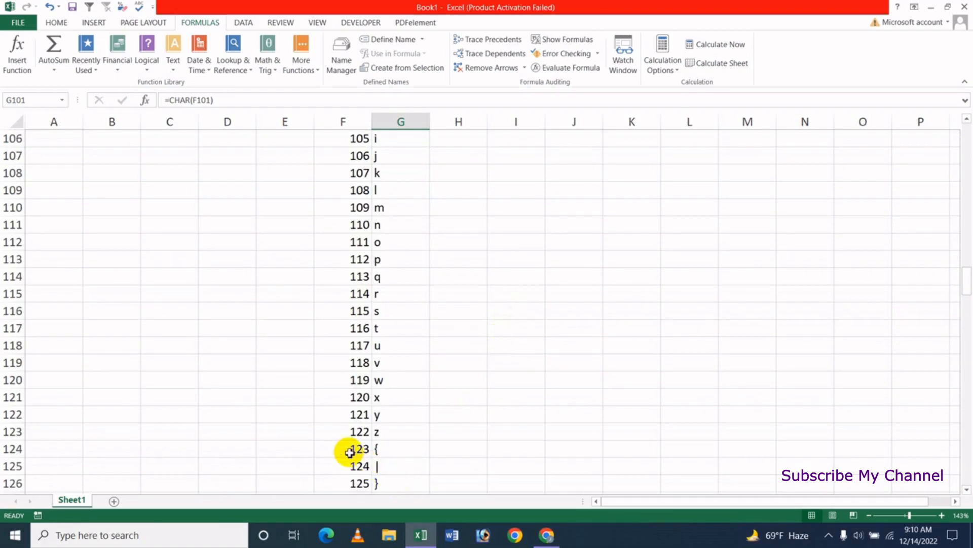
pyautogui.click(527, 447)
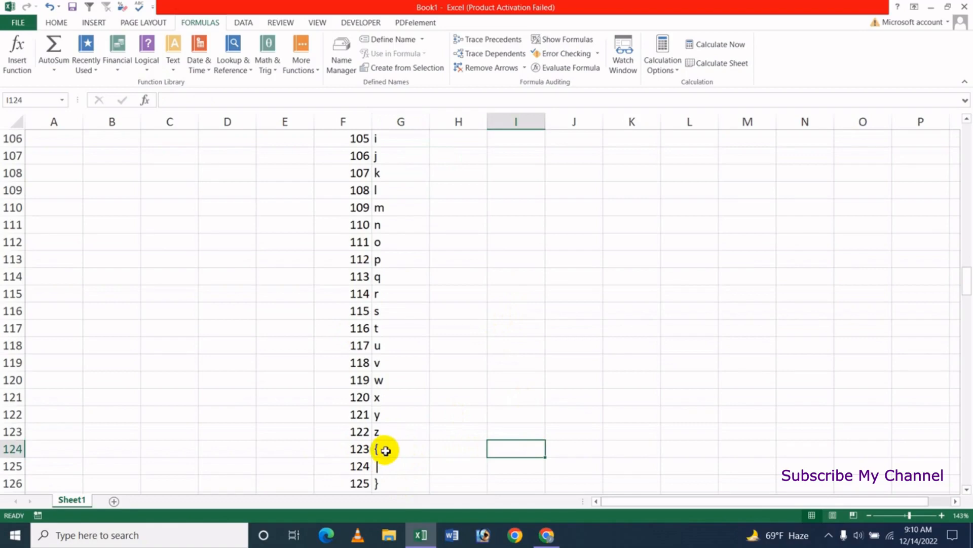
pyautogui.click(173, 61)
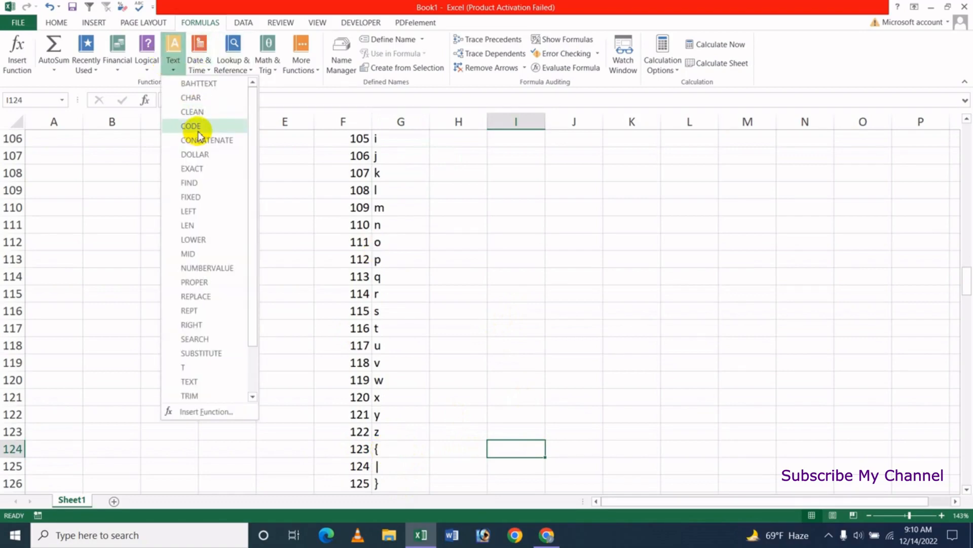
pyautogui.click(193, 126)
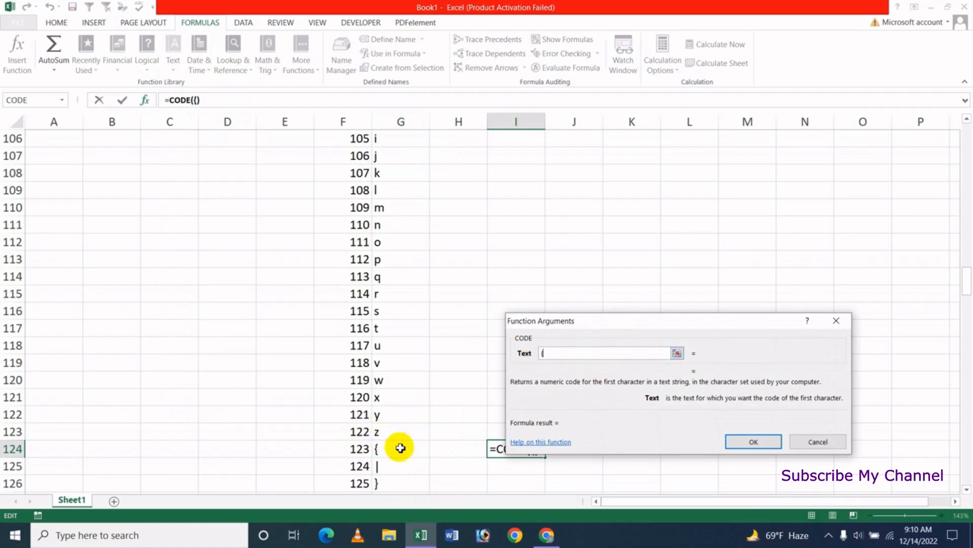
pyautogui.click(755, 444)
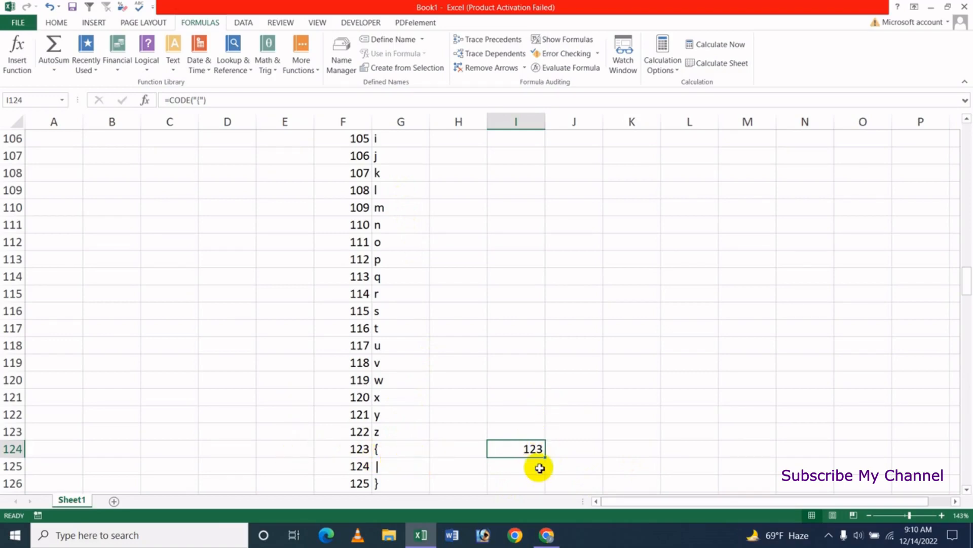
# Insert the CODE function in H134 with "..." as its text and check the returned code against the character list.
pyautogui.scroll(-4, 655, 413)
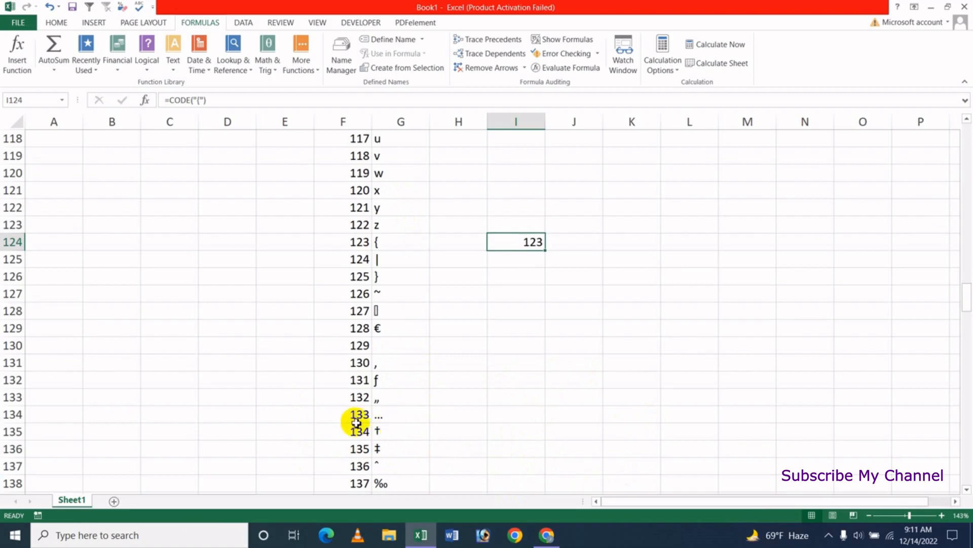
pyautogui.click(476, 419)
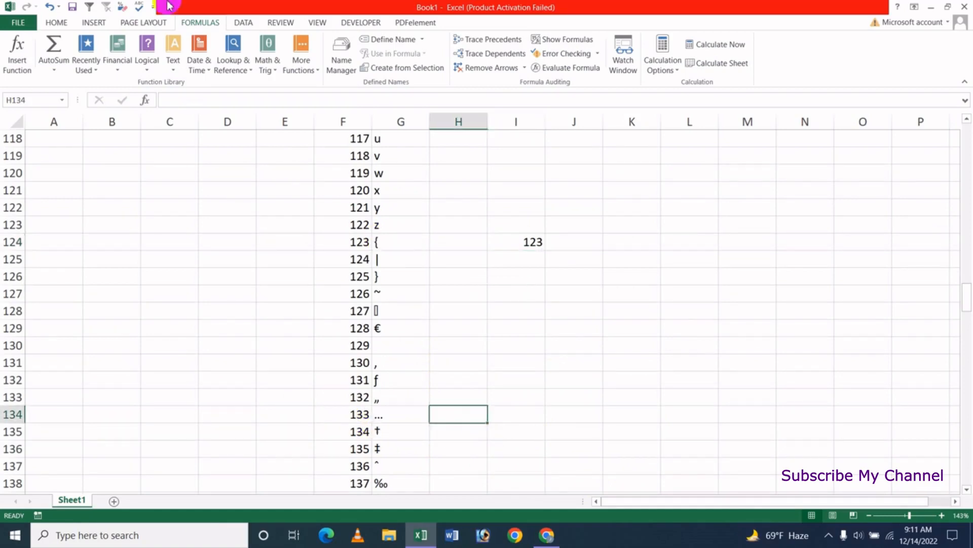
pyautogui.click(173, 63)
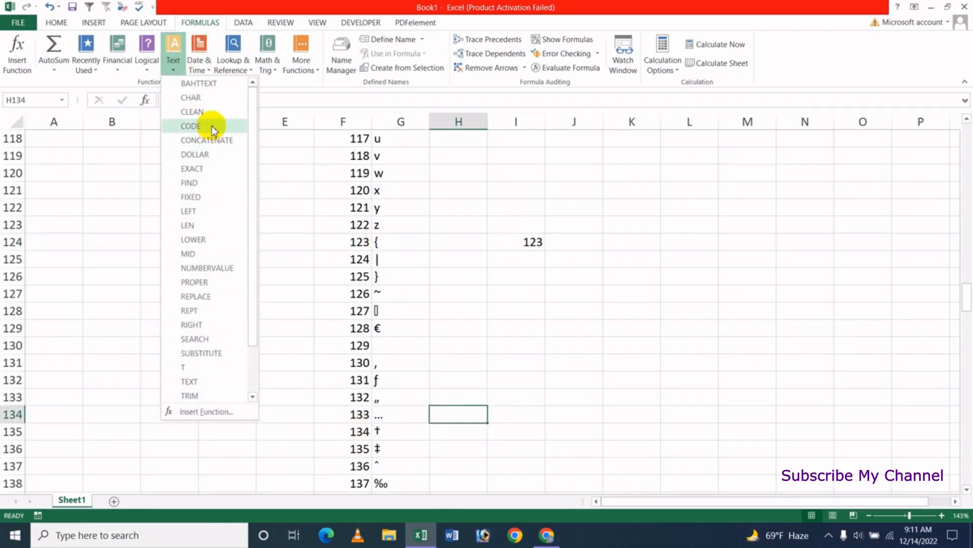
pyautogui.click(211, 125)
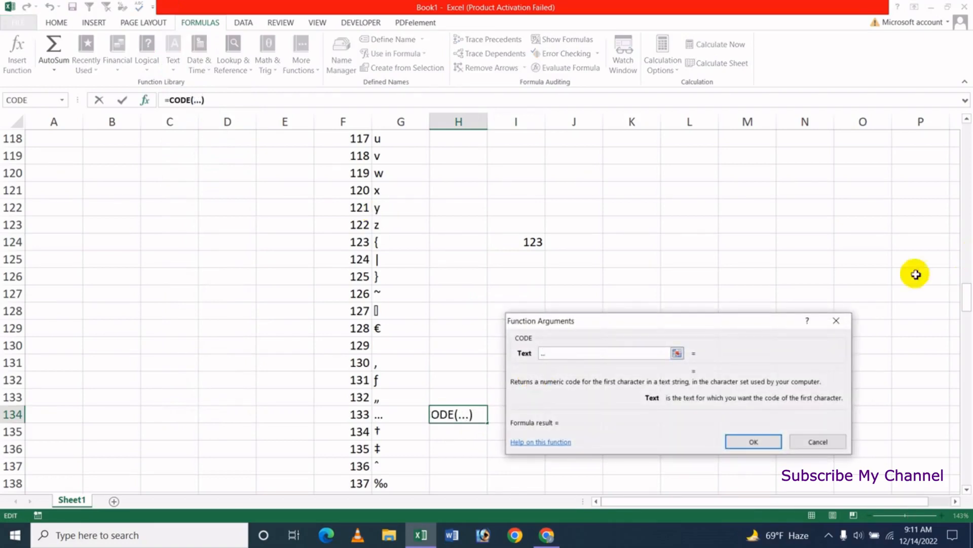
pyautogui.click(755, 443)
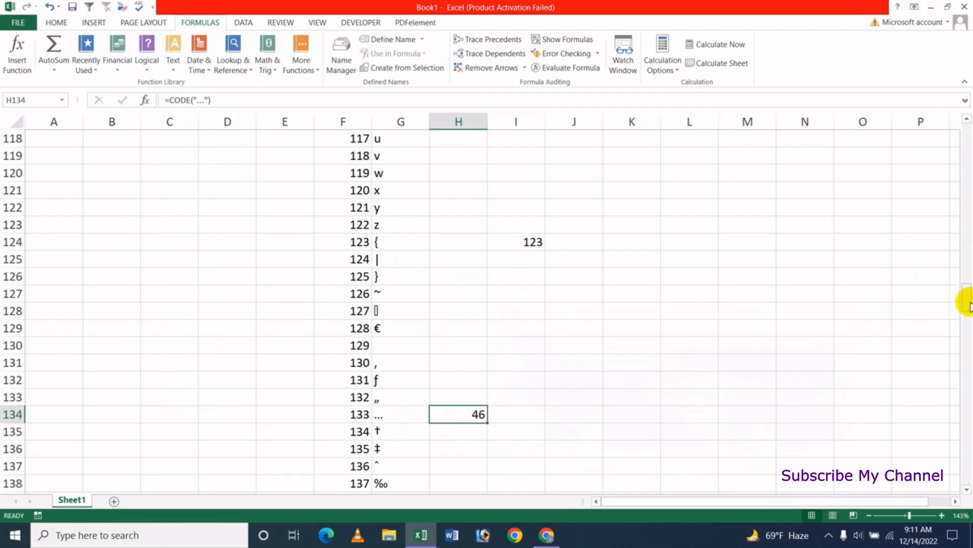
pyautogui.moveTo(970, 303); pyautogui.dragTo(967, 185)
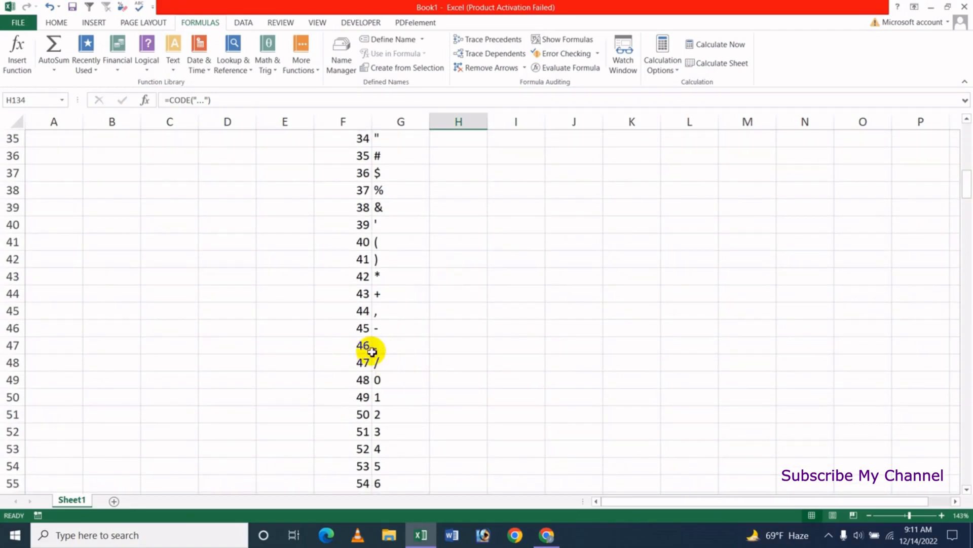
# Try to return the numeric code of "<" in H61 with the CODE function.
pyautogui.moveTo(967, 191); pyautogui.dragTo(968, 208)
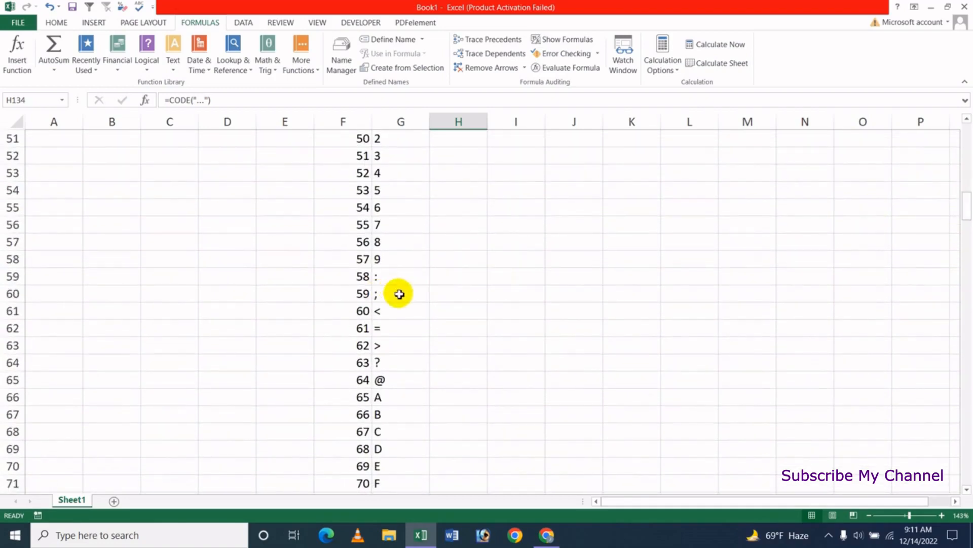
pyautogui.click(451, 316)
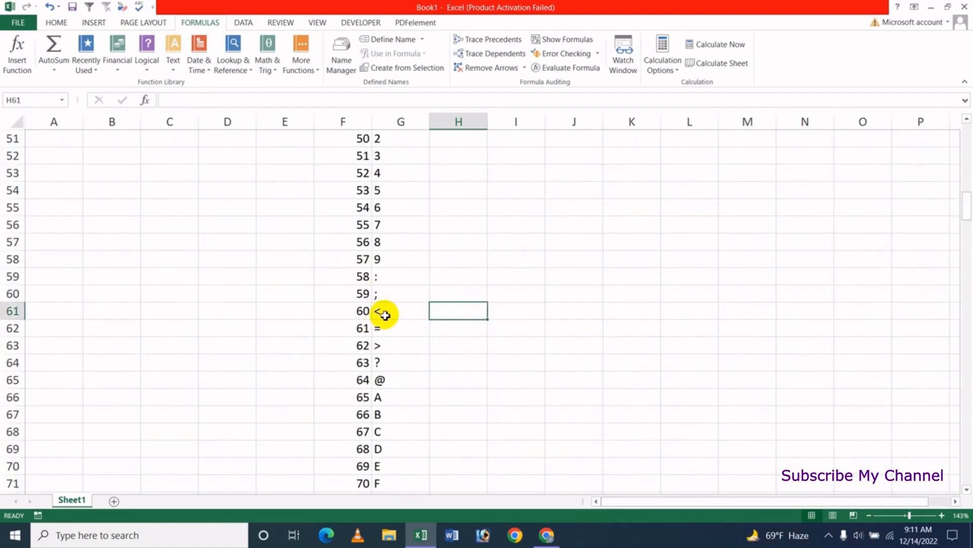
pyautogui.click(173, 63)
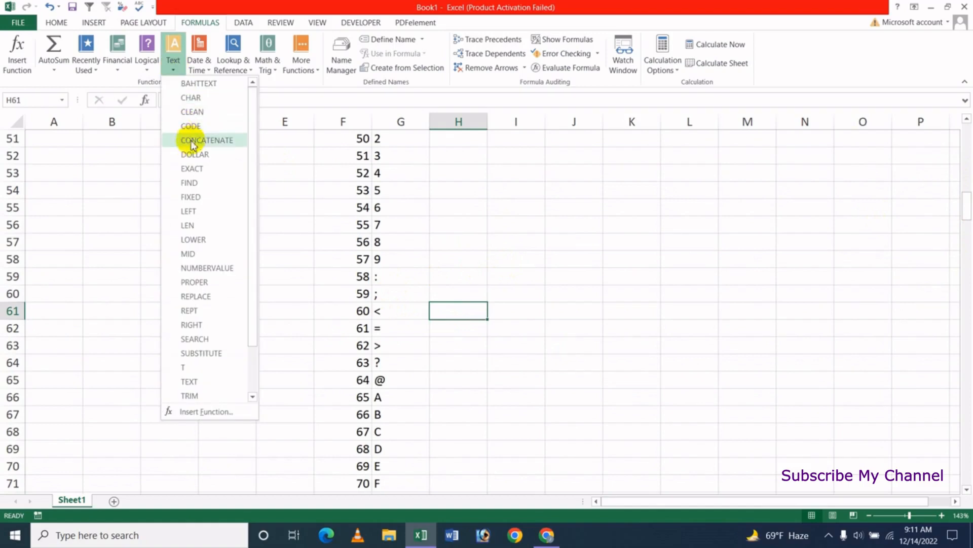
pyautogui.click(193, 127)
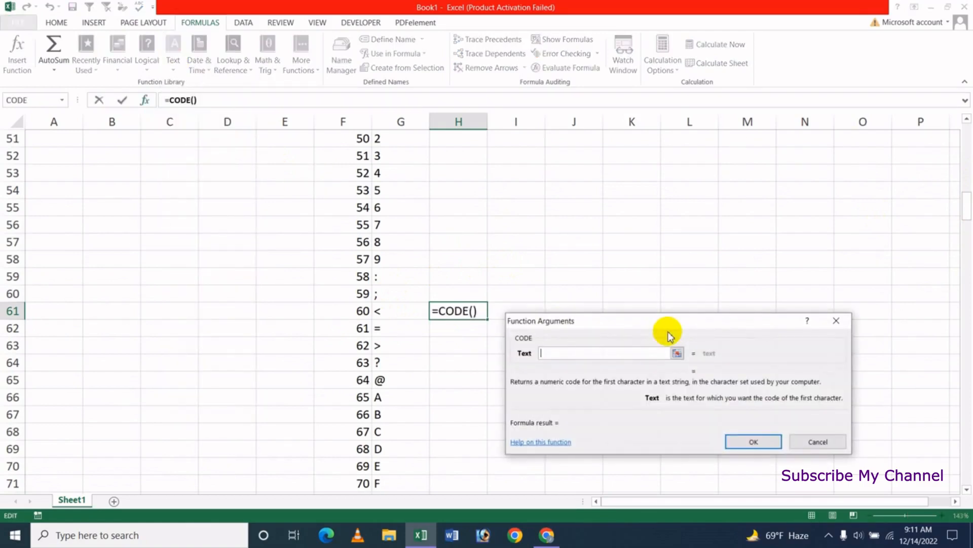
pyautogui.write('<')
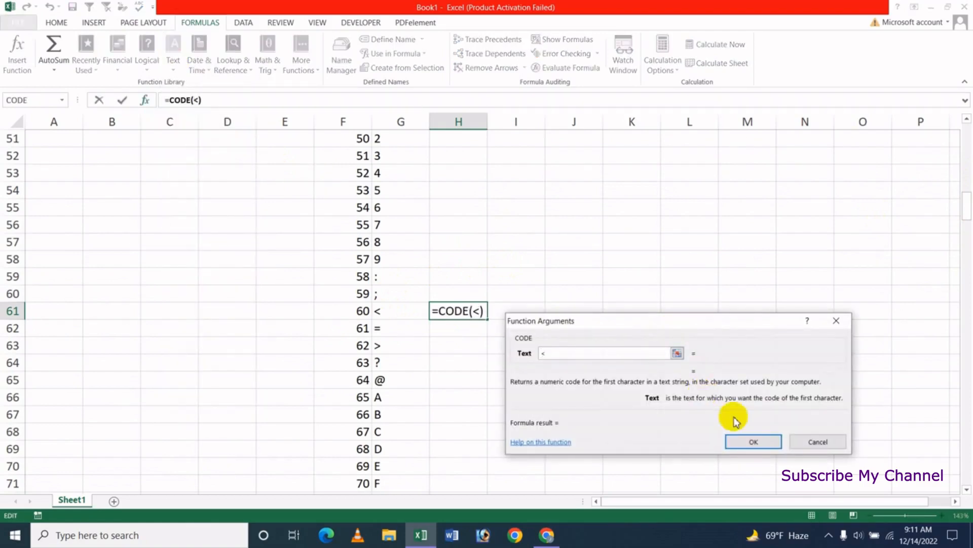
pyautogui.click(749, 441)
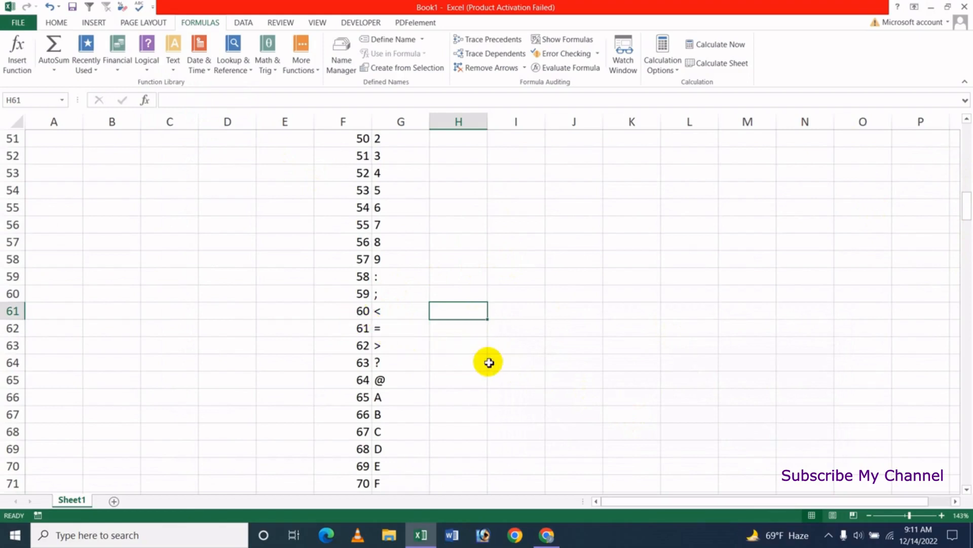
# Clear the earlier CODE results from I6:I12.
pyautogui.moveTo(963, 204); pyautogui.dragTo(970, 129)
pyautogui.click(513, 315)
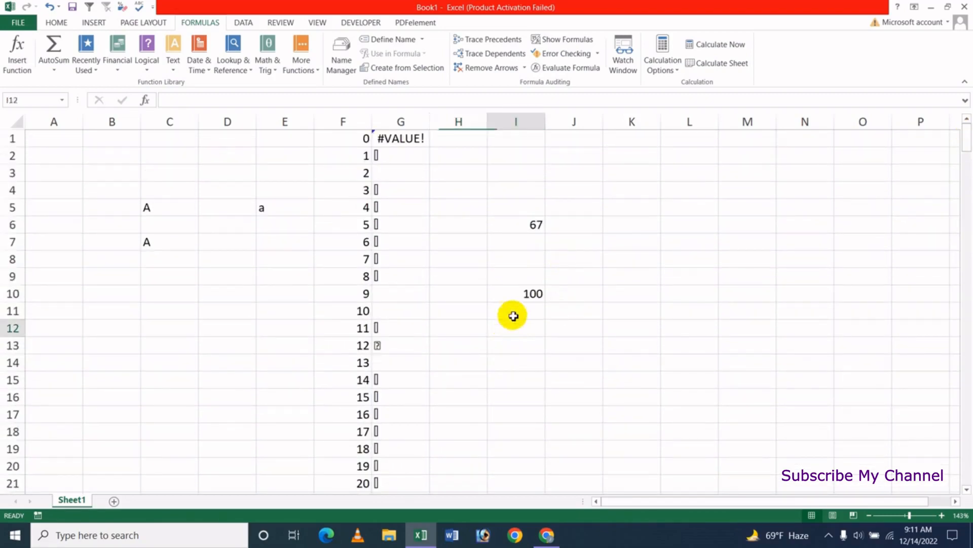
pyautogui.moveTo(534, 224); pyautogui.dragTo(536, 328)
pyautogui.press('Delete')
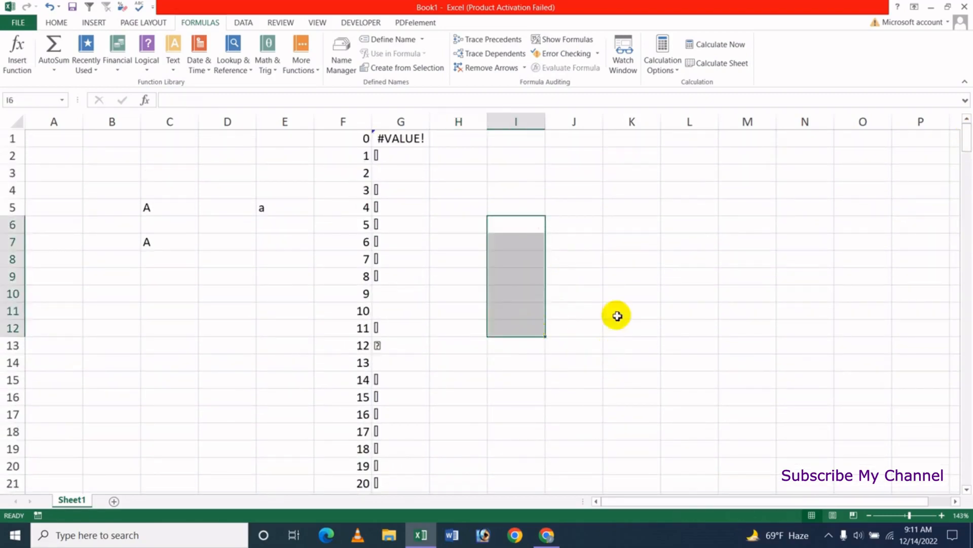
pyautogui.click(629, 293)
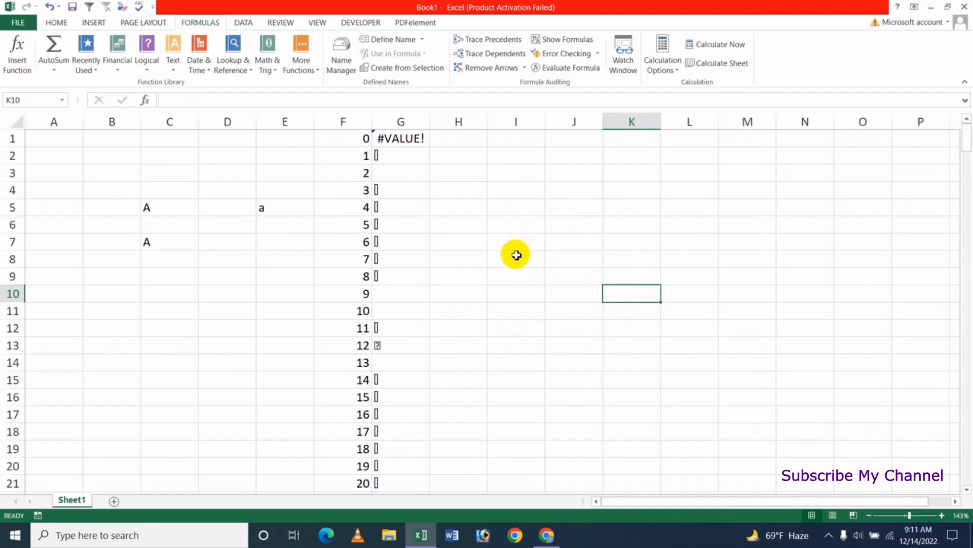
# Enter the formula =CODE(C5) in I6 to get the numeric code of the letter in C5.
pyautogui.click(528, 228)
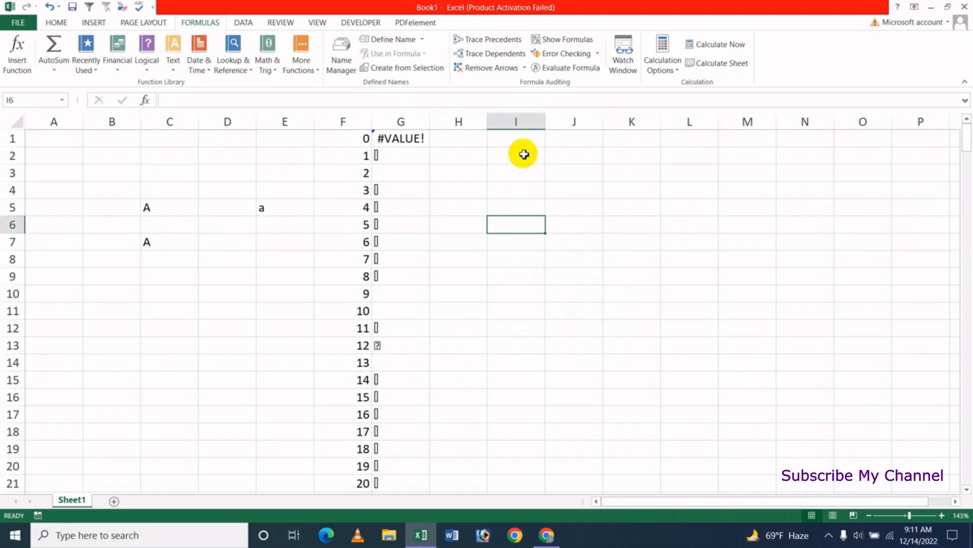
pyautogui.write('=code')
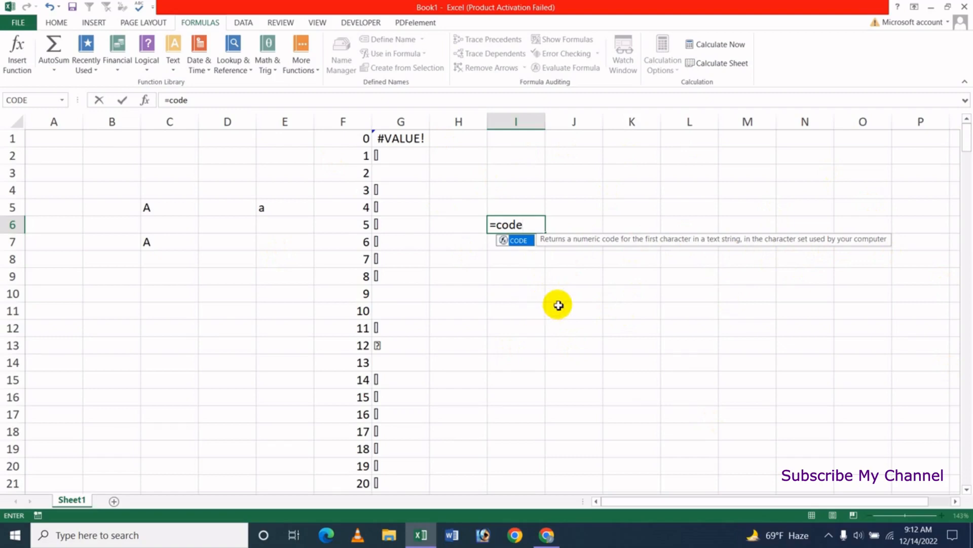
pyautogui.press('Tab')
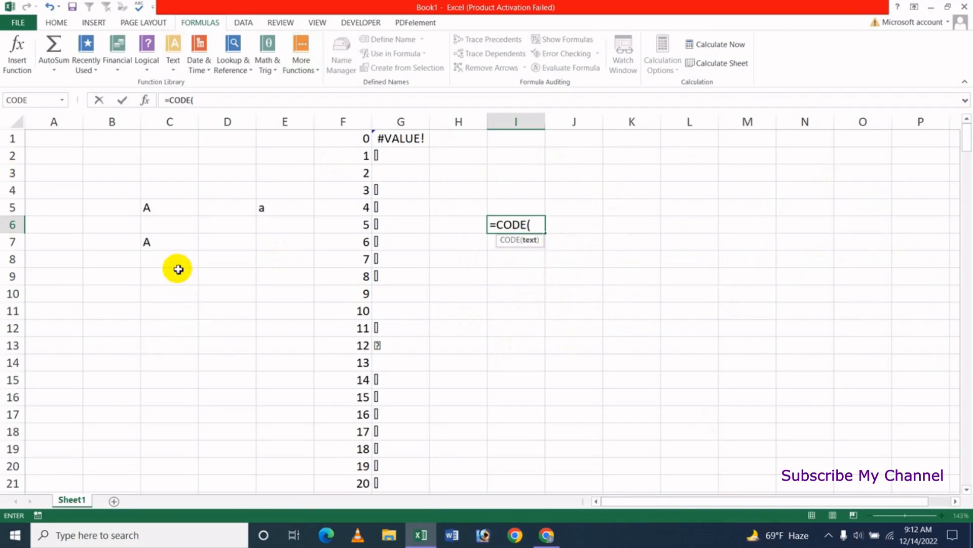
pyautogui.click(162, 208)
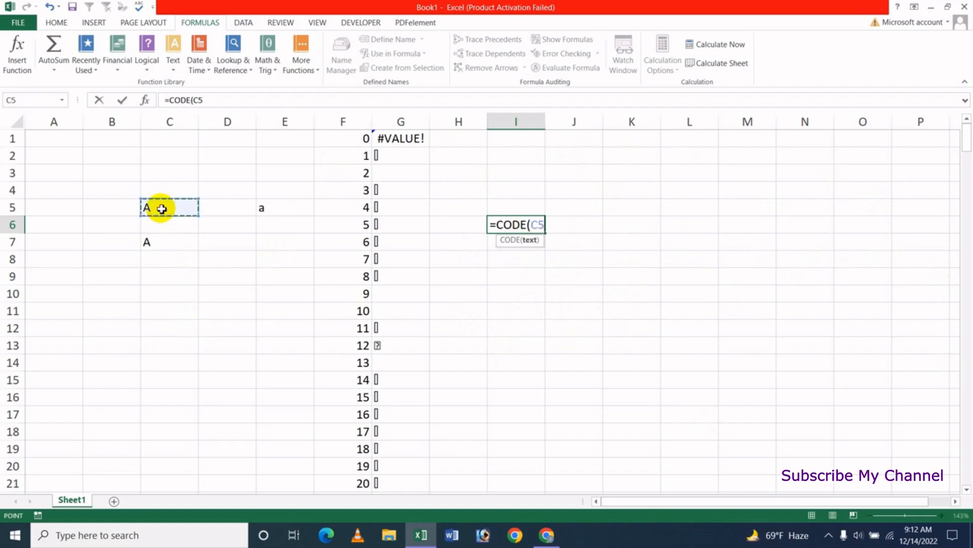
pyautogui.write(')')
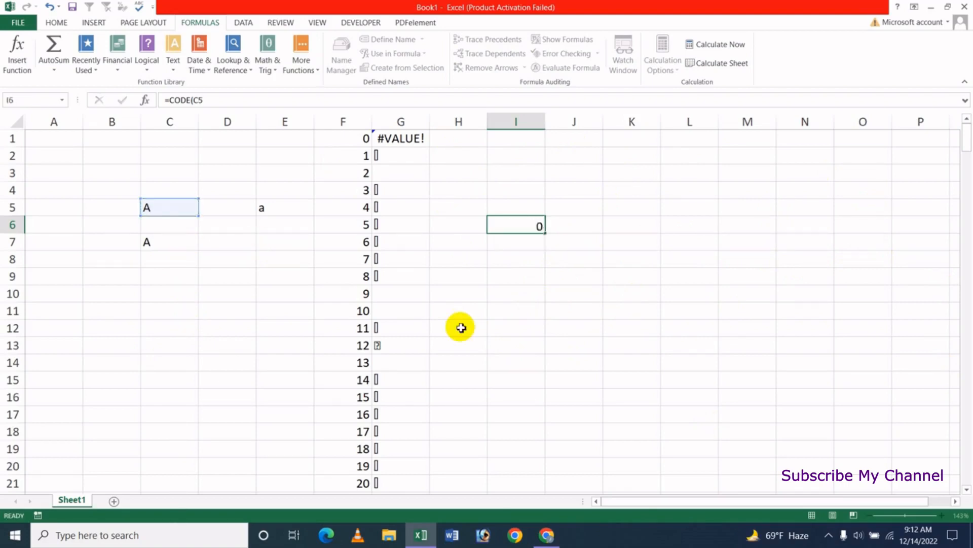
pyautogui.press('Return')
pyautogui.click(532, 225)
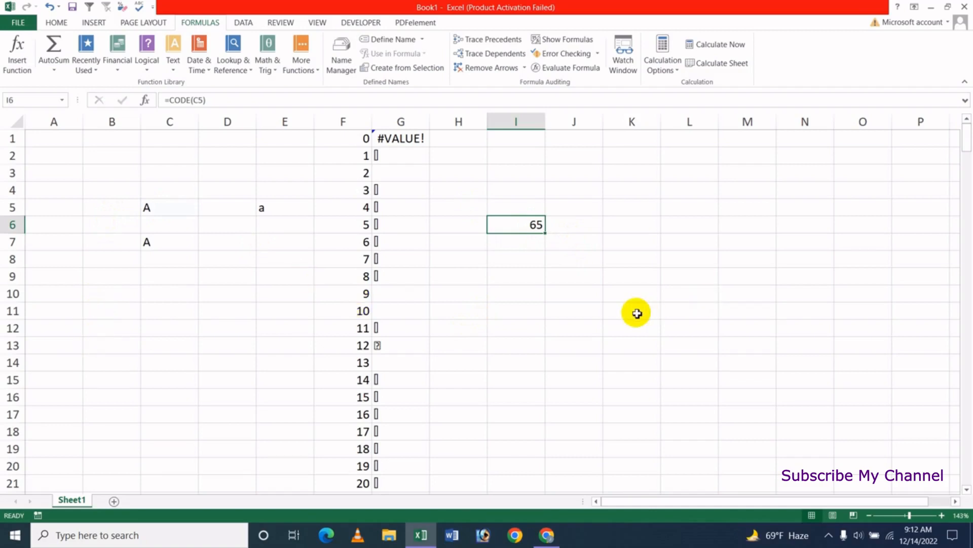
# Enter the formula =CODE(G19) in J19 to get the numeric code of the character in G19.
pyautogui.scroll(-4, 637, 313)
pyautogui.click(583, 250)
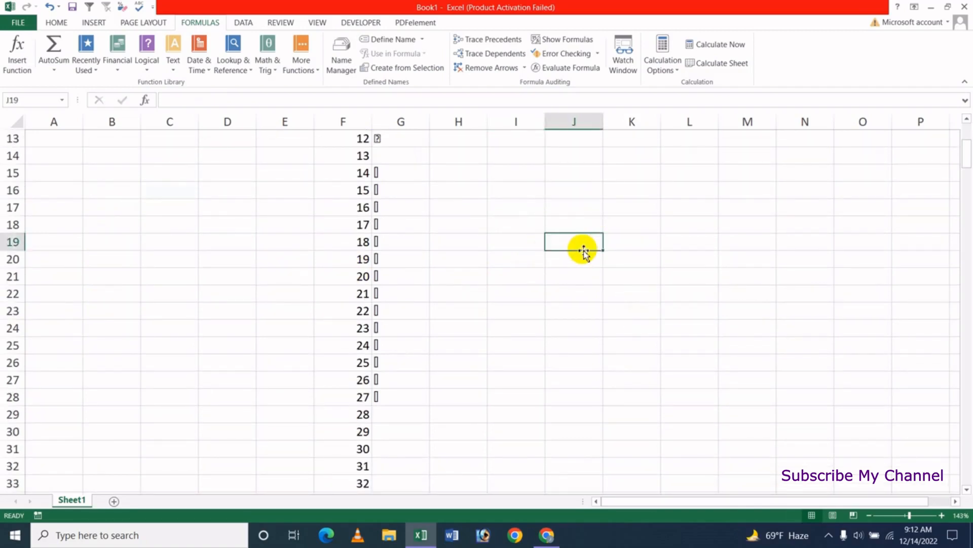
pyautogui.write('=')
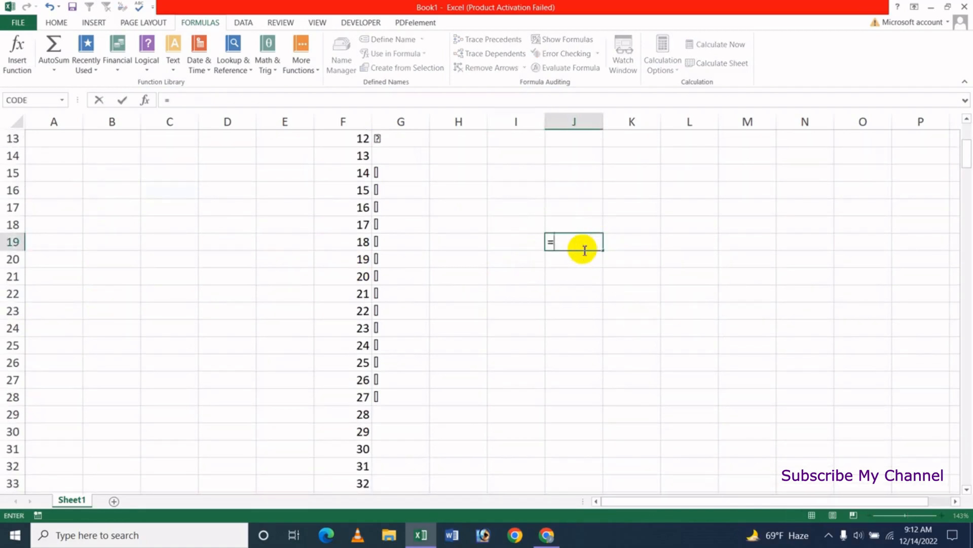
pyautogui.write('codde')
pyautogui.press('BackSpace')
pyautogui.press('BackSpace')
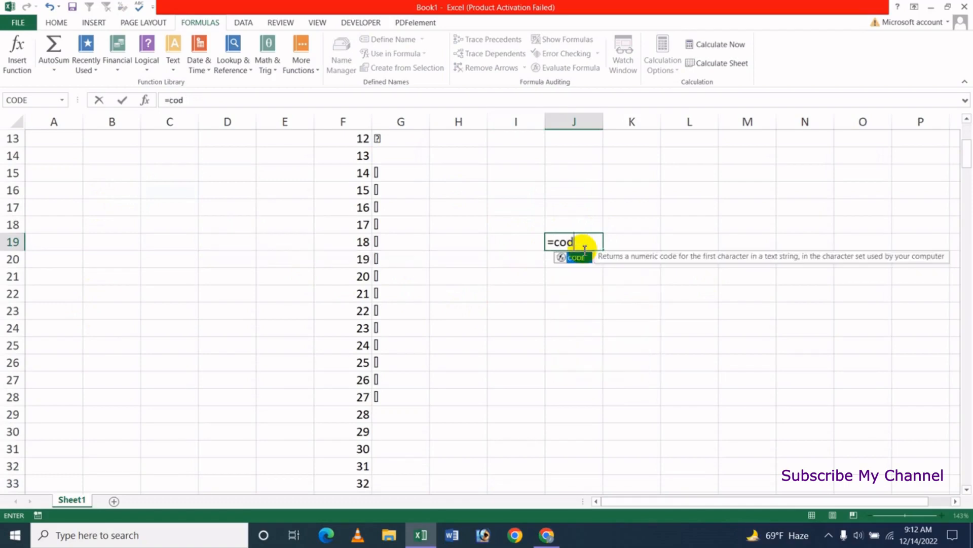
pyautogui.write('e')
pyautogui.press('Tab')
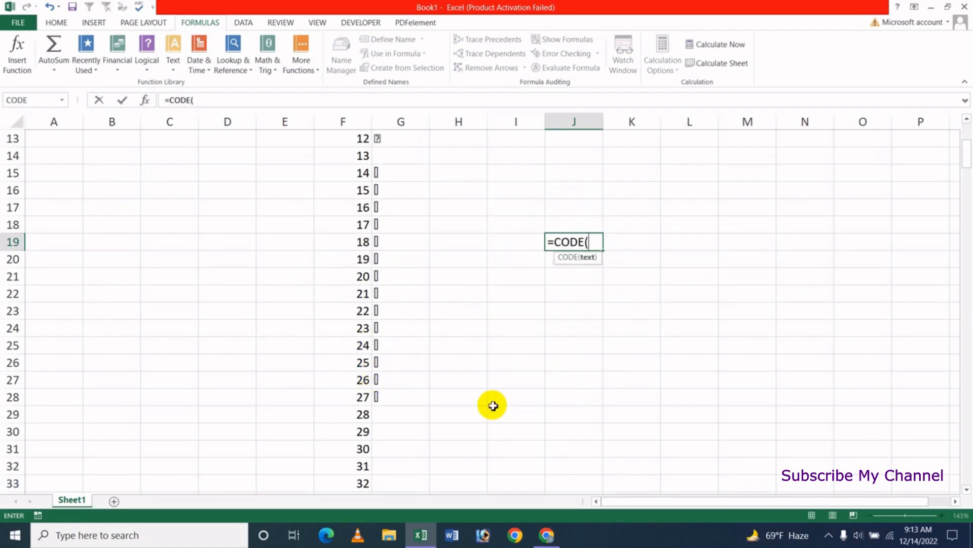
pyautogui.click(388, 248)
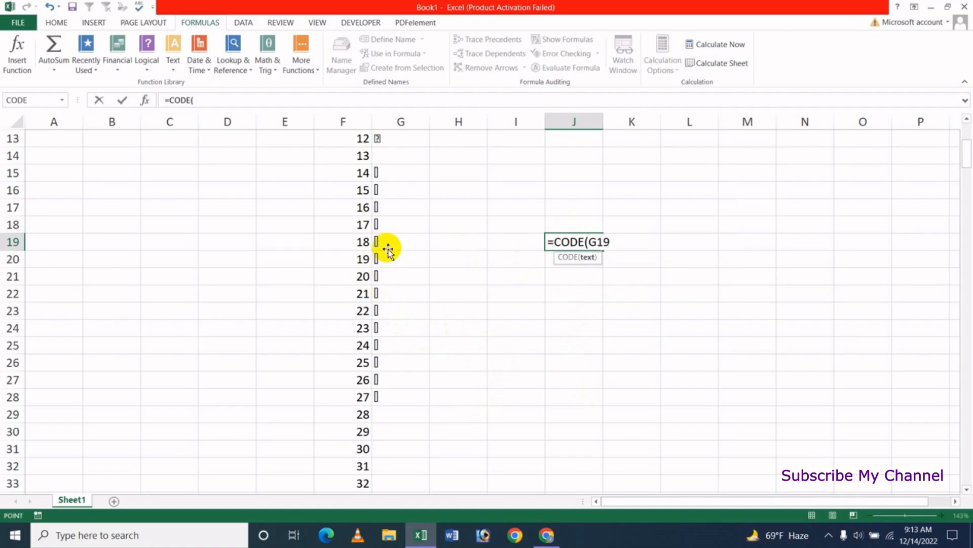
pyautogui.press('Return')
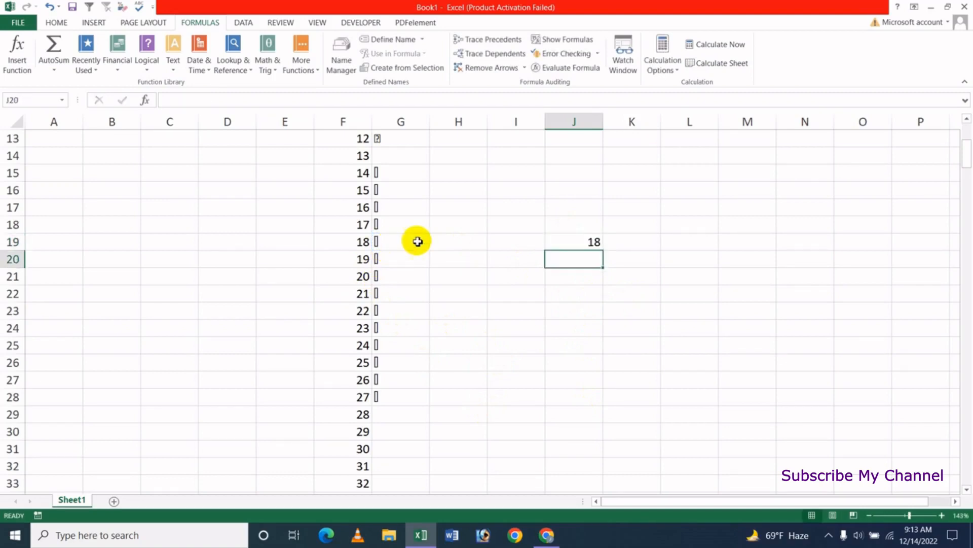
# Clear the earlier CODE results from the range I1:J19.
pyautogui.click(552, 243)
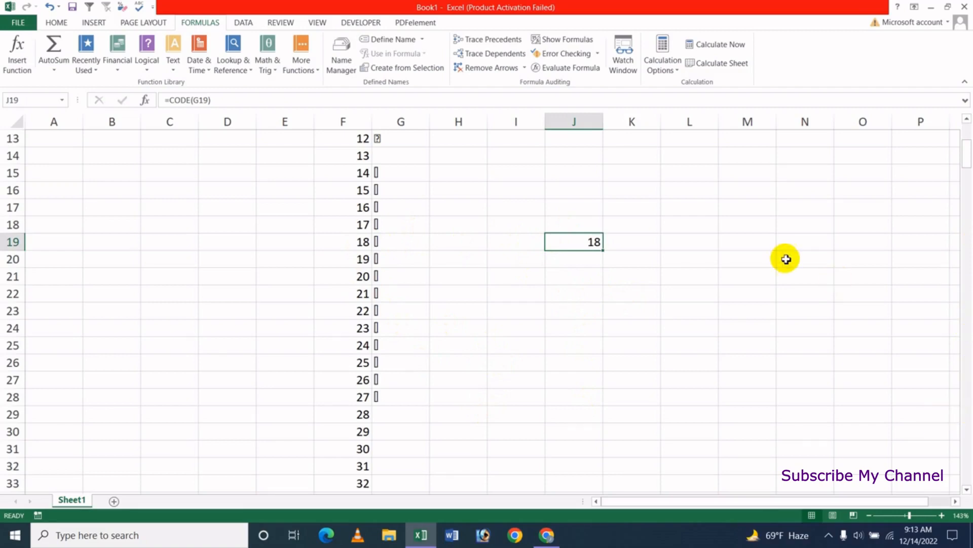
pyautogui.scroll(4, 784, 259)
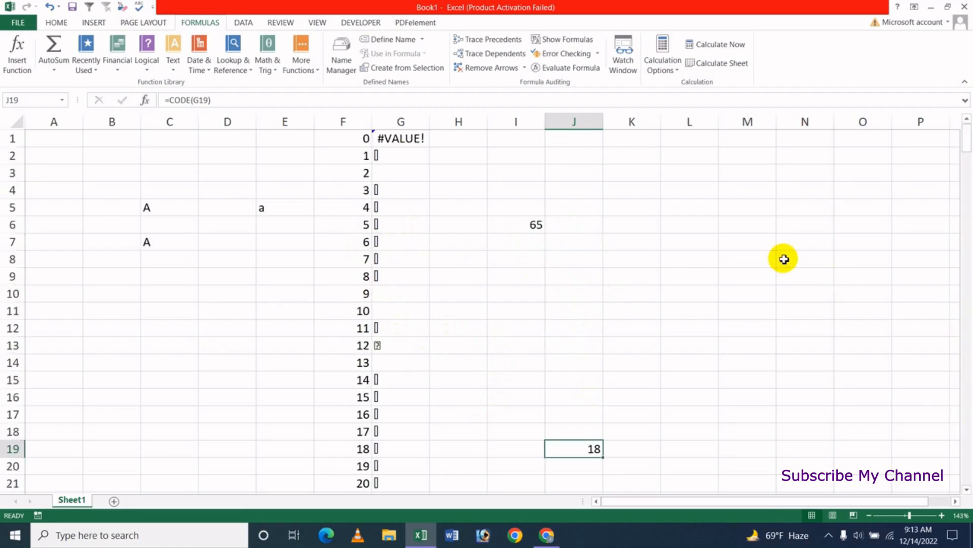
pyautogui.click(465, 142)
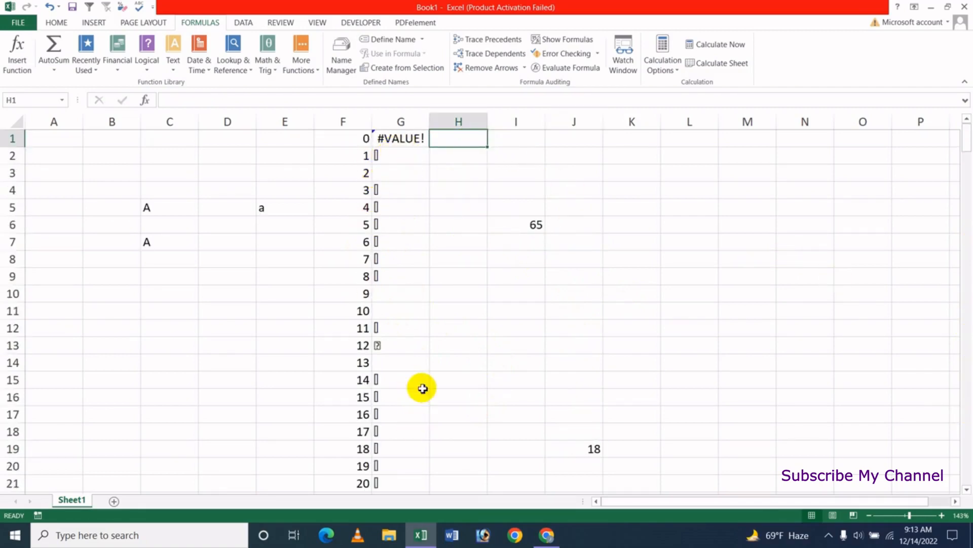
pyautogui.press('Right')
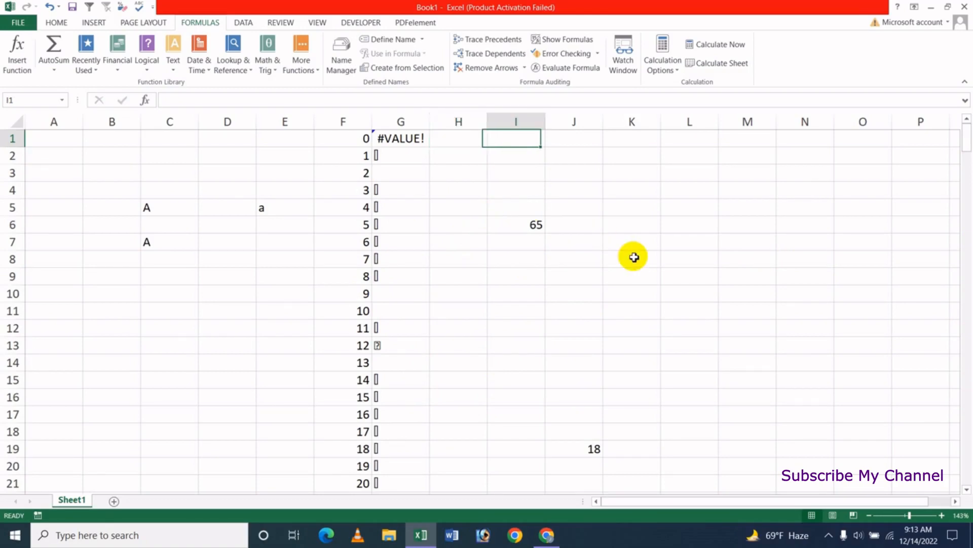
pyautogui.hotkey('shift', 'Right')
pyautogui.hotkey('shift', 'Down')
pyautogui.hotkey('shift', 'Down')
pyautogui.hotkey('shift', 'Down')
pyautogui.hotkey('shift', 'Down')
pyautogui.hotkey('shift', 'Down')
pyautogui.hotkey('shift', 'Down')
pyautogui.hotkey('shift', 'Down')
pyautogui.hotkey('shift', 'Down')
pyautogui.hotkey('shift', 'Down')
pyautogui.hotkey('shift', 'Down')
pyautogui.hotkey('shift', 'Down')
pyautogui.hotkey('shift', 'Down')
pyautogui.hotkey('shift', 'Down')
pyautogui.hotkey('shift', 'Down')
pyautogui.hotkey('shift', 'Down')
pyautogui.hotkey('shift', 'Down')
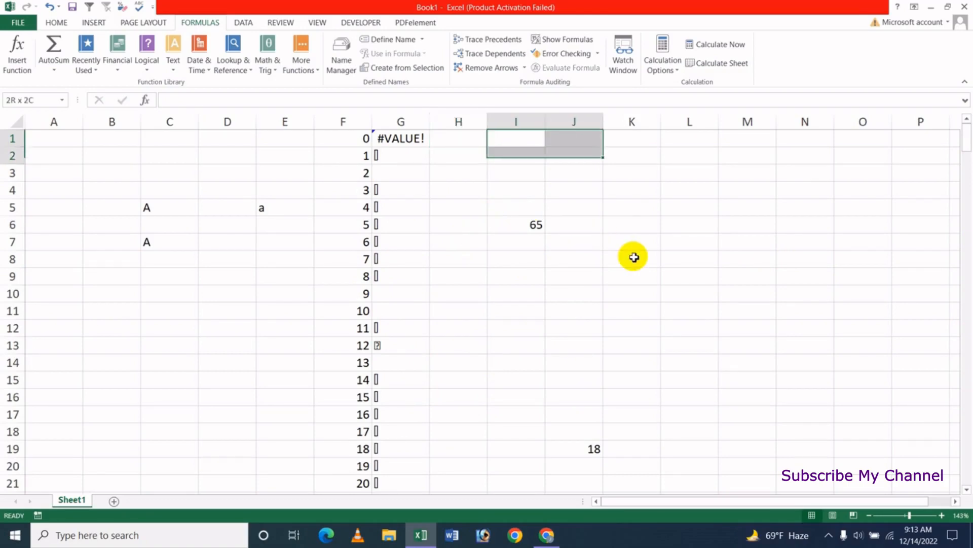
pyautogui.hotkey('shift', 'Down')
pyautogui.hotkey('shift', 'Down')
pyautogui.hotkey('shift', 'Down')
pyautogui.press('Delete')
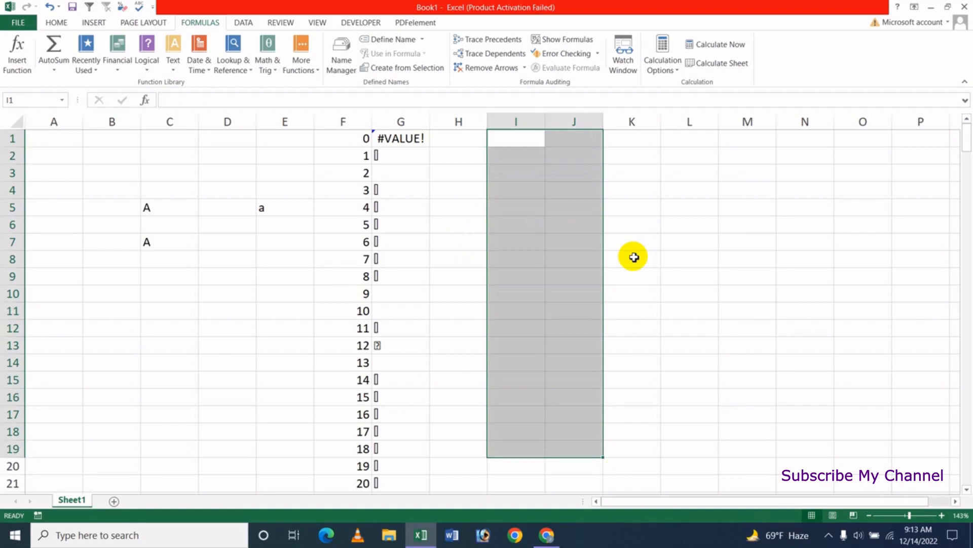
# Enter the formula =CODE(G2) in I1 to get the numeric code of the character in G2.
pyautogui.press('Up')
pyautogui.write('=code')
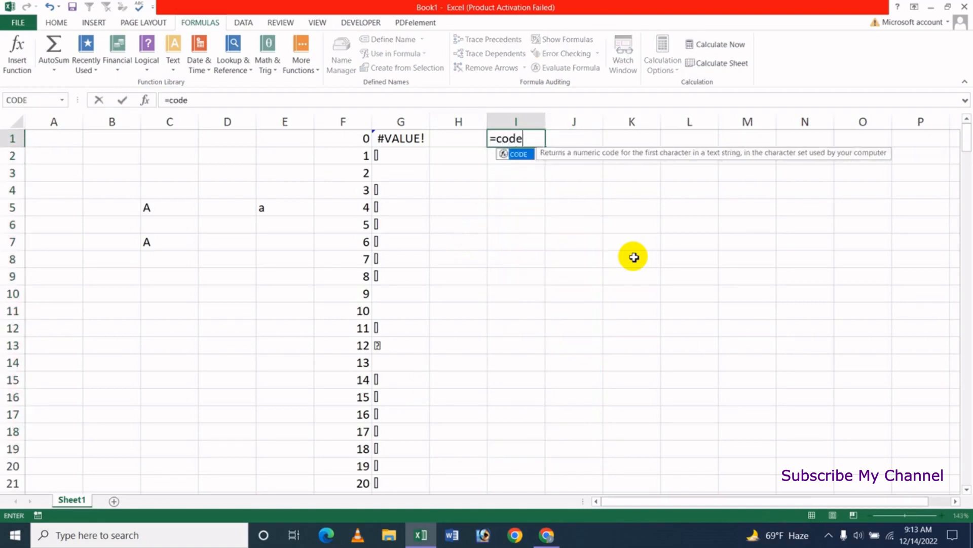
pyautogui.press('Tab')
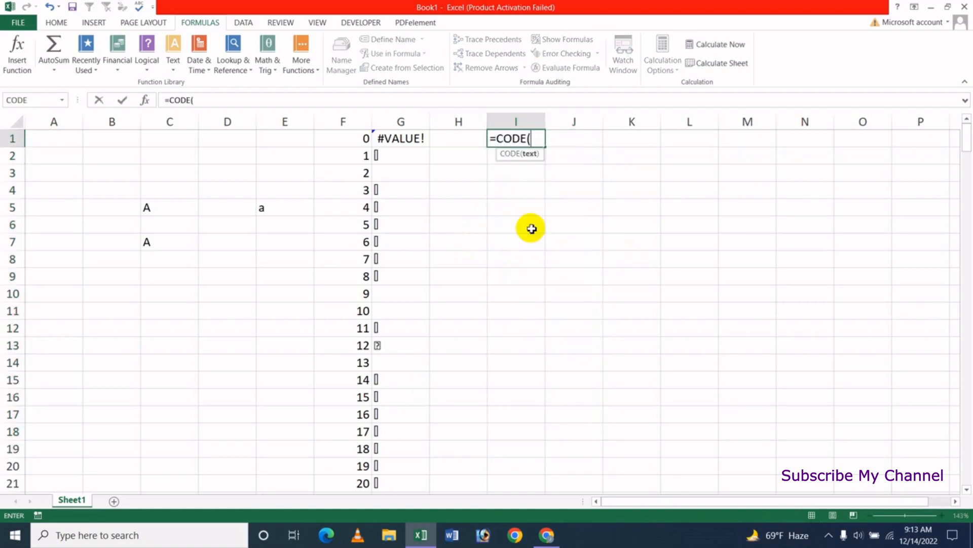
pyautogui.click(413, 156)
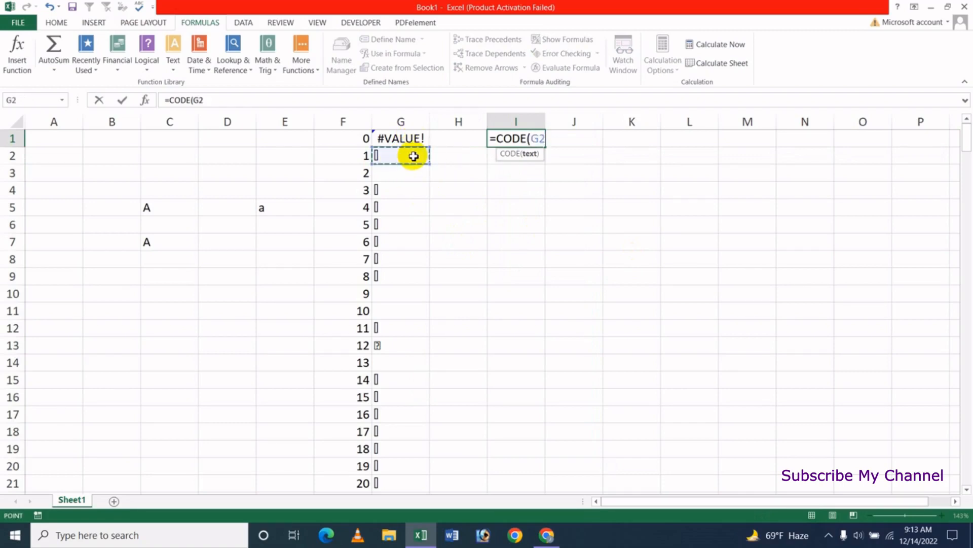
pyautogui.press('Return')
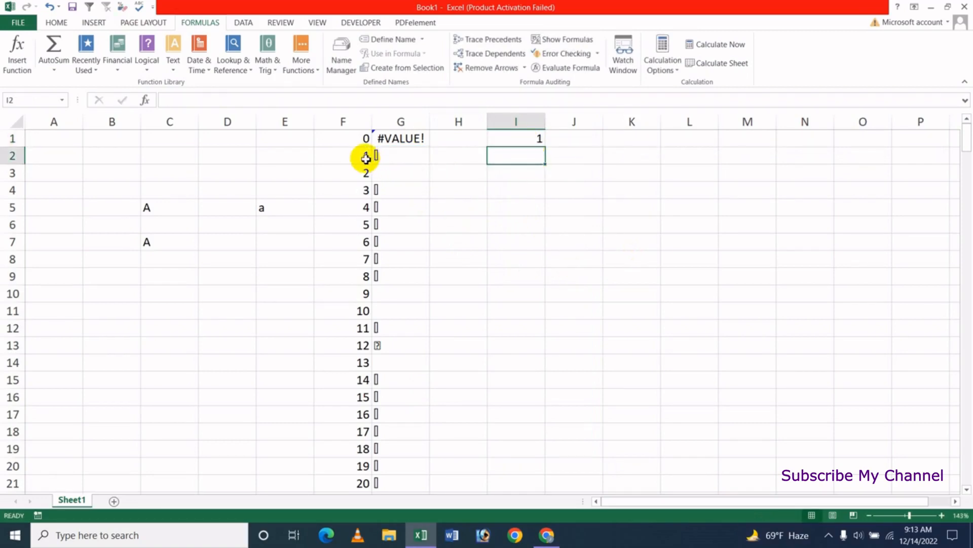
# Fill the CODE formula from I1 down to I21.
pyautogui.press('Up')
pyautogui.moveTo(547, 147); pyautogui.dragTo(549, 389)
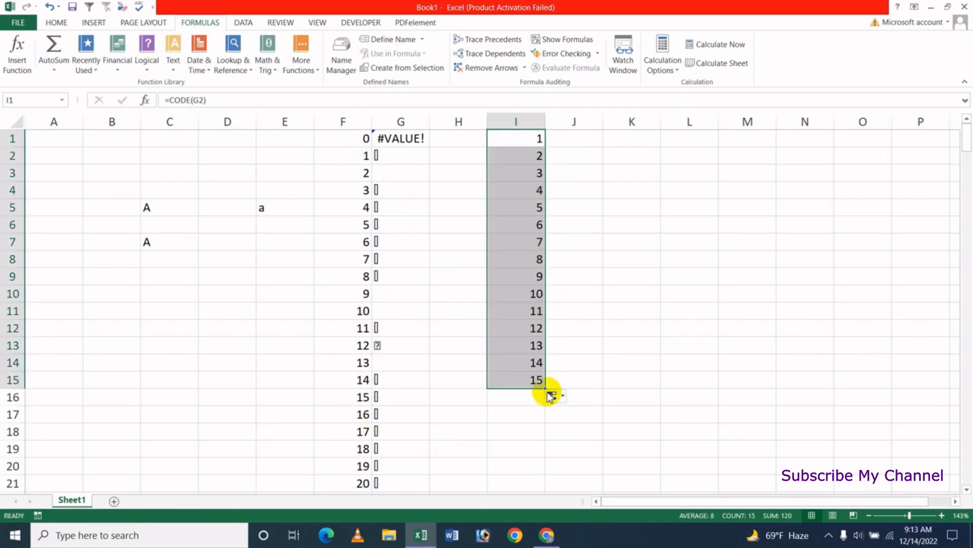
pyautogui.moveTo(547, 388); pyautogui.dragTo(542, 491)
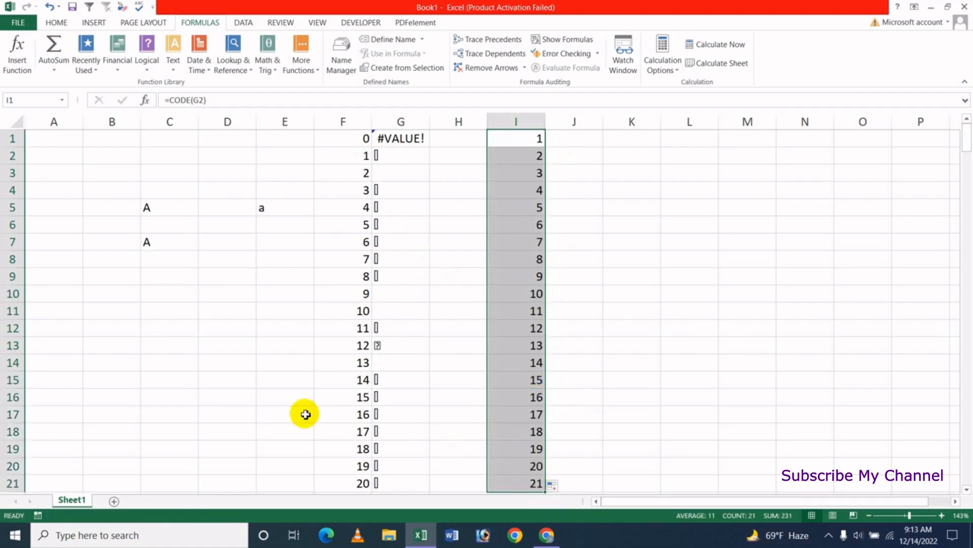
pyautogui.click(625, 378)
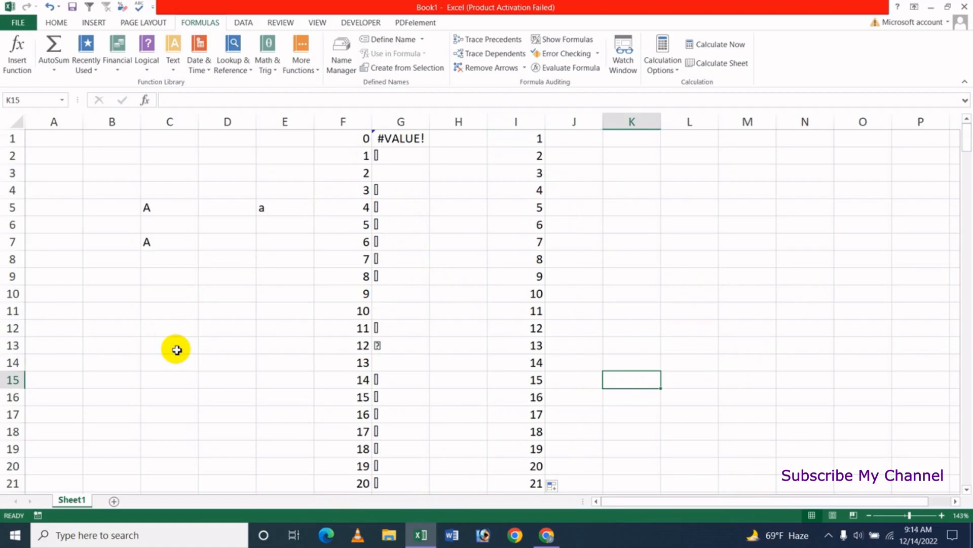
# Widen column L and enter a person's full name in lowercase in L6.
pyautogui.click(656, 259)
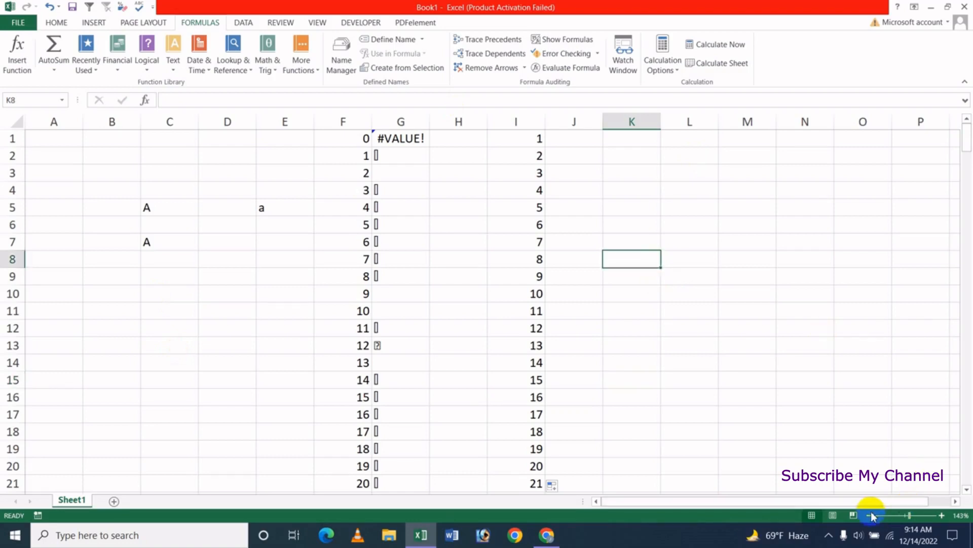
pyautogui.moveTo(864, 501); pyautogui.dragTo(881, 502)
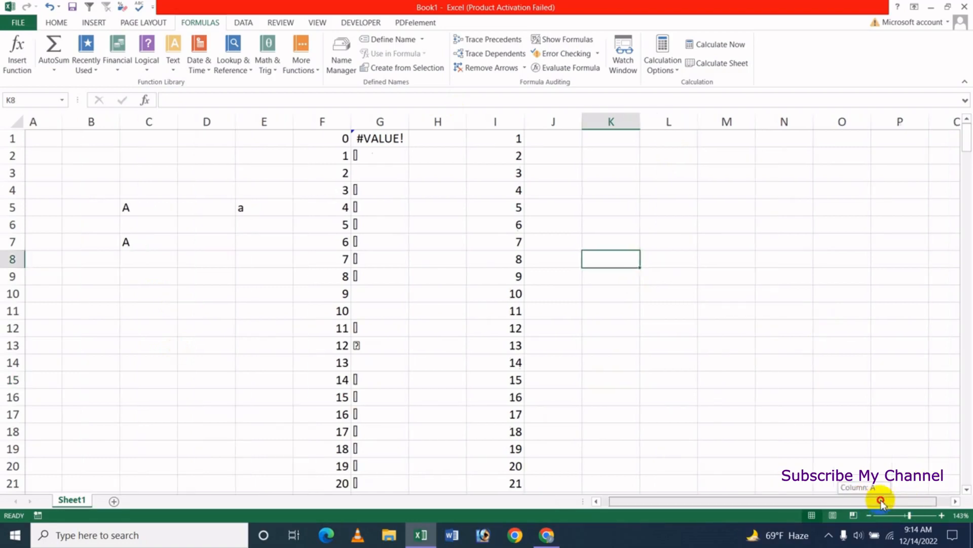
pyautogui.click(956, 501)
pyautogui.click(956, 501)
pyautogui.click(957, 501)
pyautogui.click(956, 501)
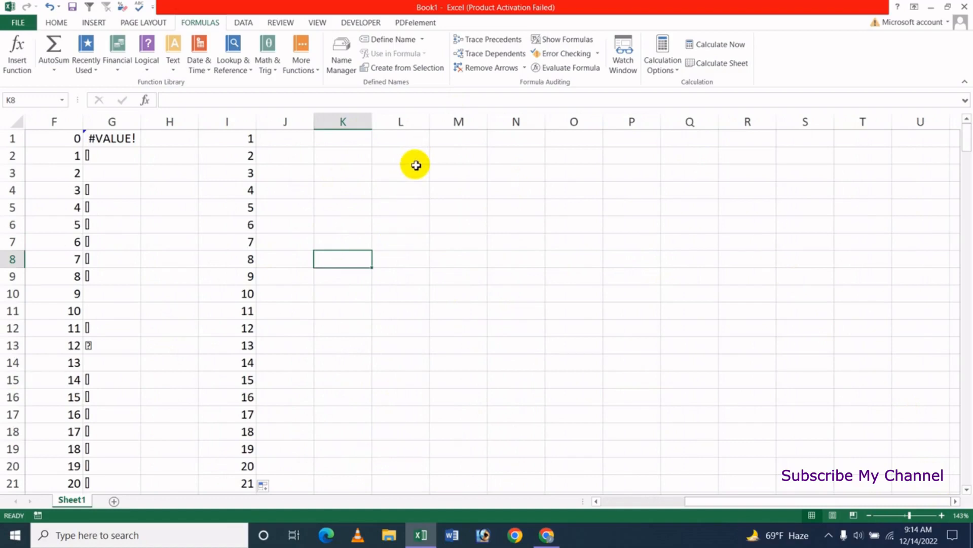
pyautogui.moveTo(430, 122); pyautogui.dragTo(481, 123)
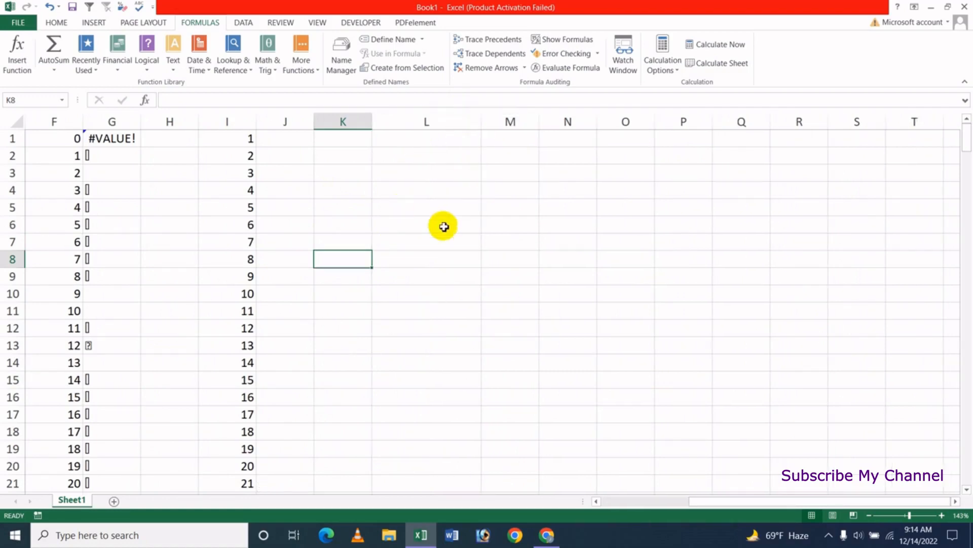
pyautogui.click(443, 223)
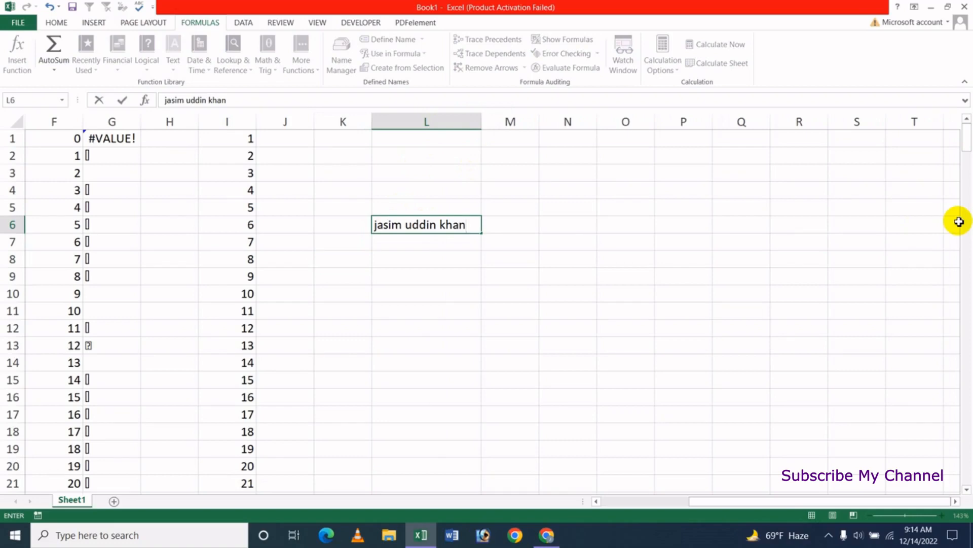
# Change the font of only the fourth letter of the name in L6 to Bodoni MT Black.
pyautogui.click(390, 224)
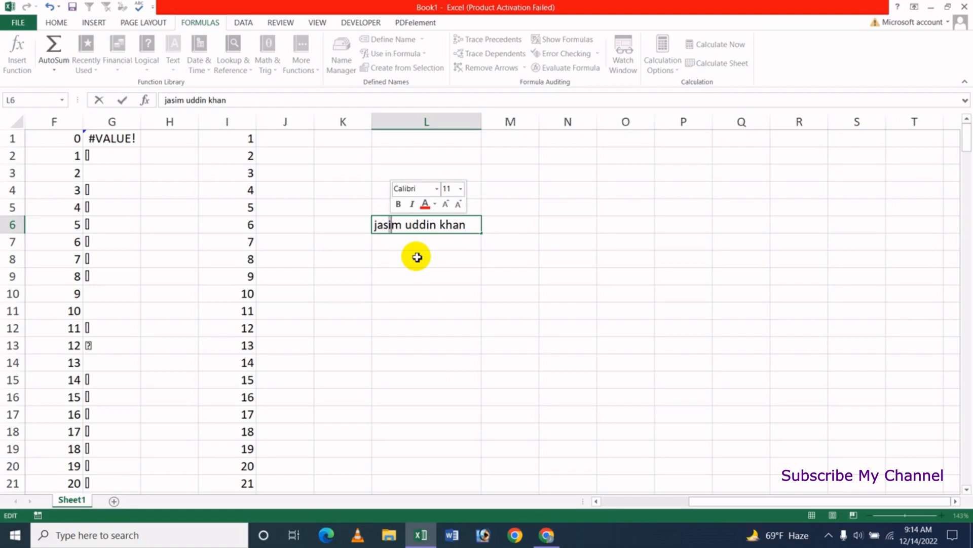
pyautogui.click(56, 22)
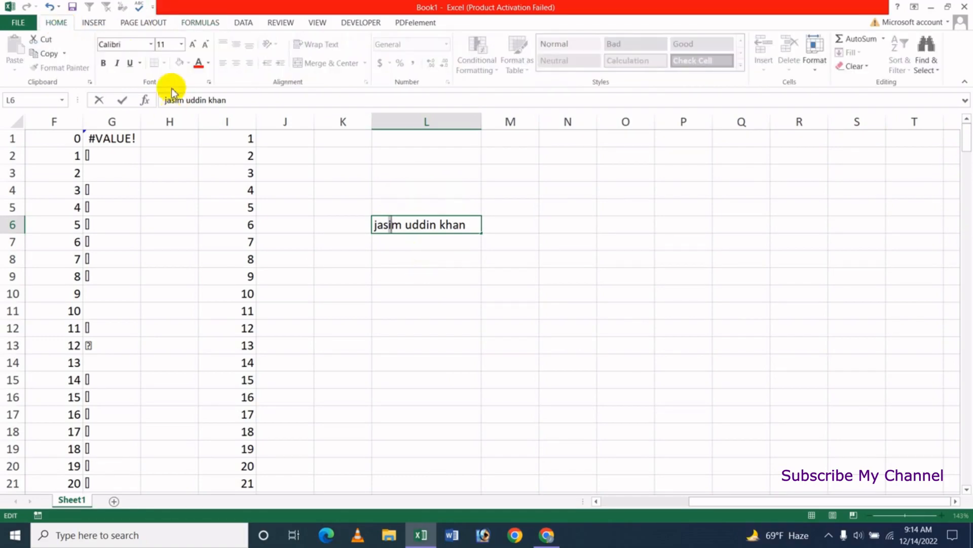
pyautogui.click(151, 44)
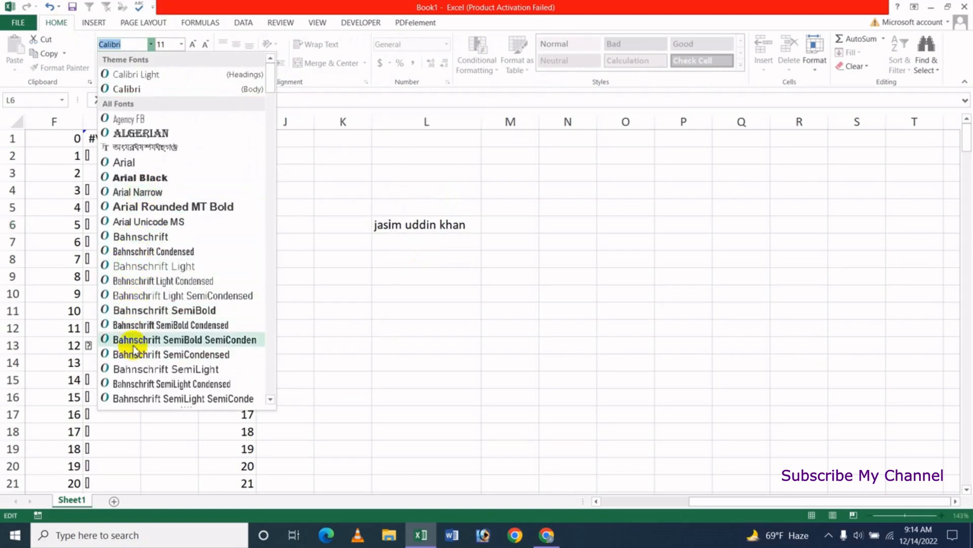
pyautogui.scroll(-5, 130, 363)
pyautogui.click(133, 371)
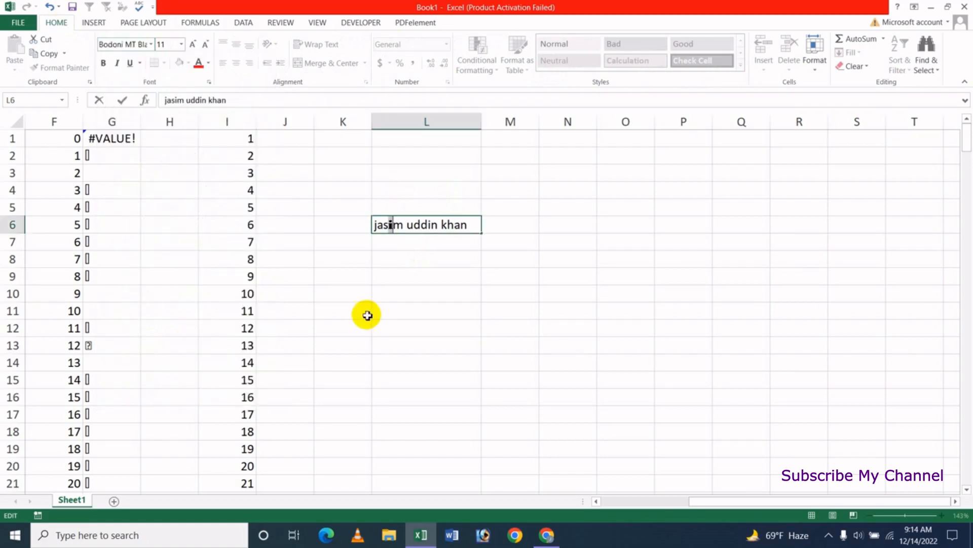
pyautogui.click(368, 315)
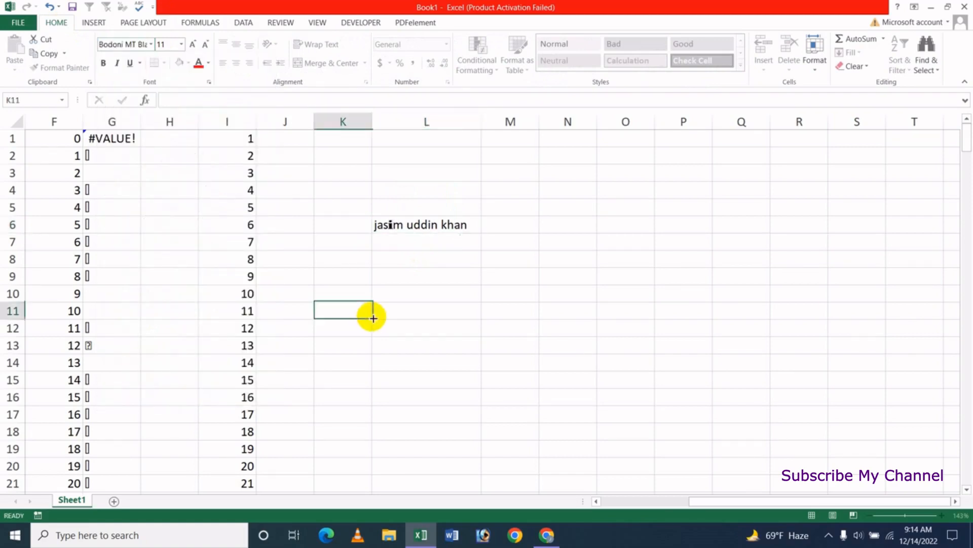
# Change the font of only the last letter of the second word in L6 to Brush Script MT.
pyautogui.doubleClick(443, 225)
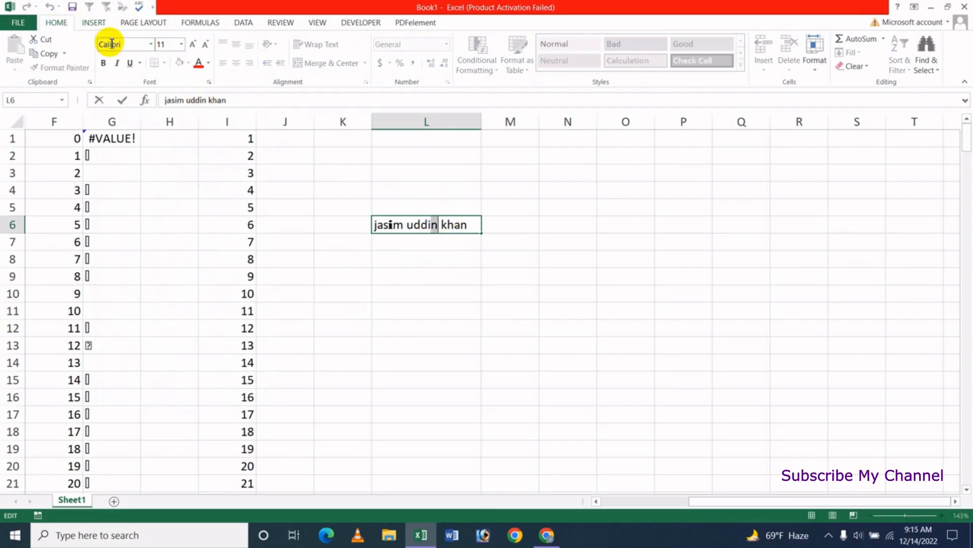
pyautogui.click(150, 44)
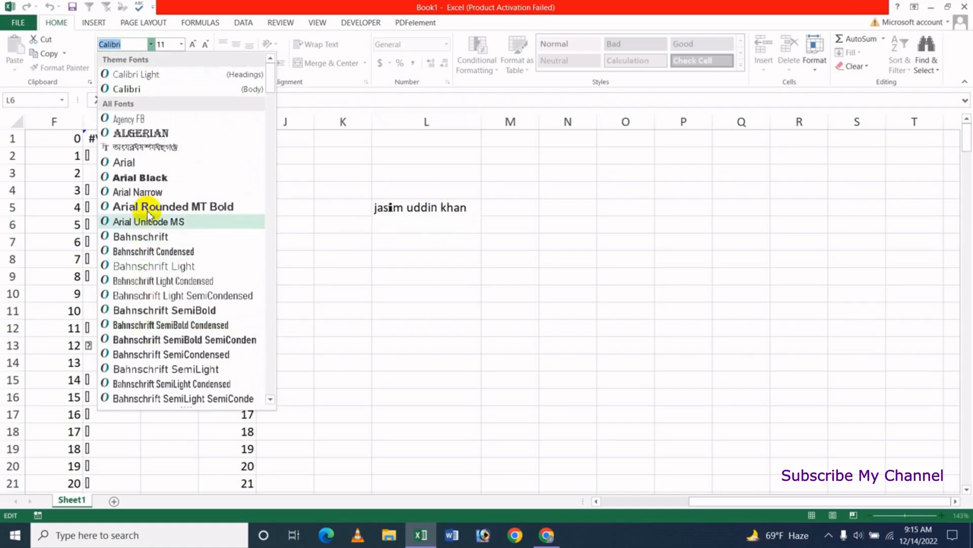
pyautogui.scroll(-6, 172, 254)
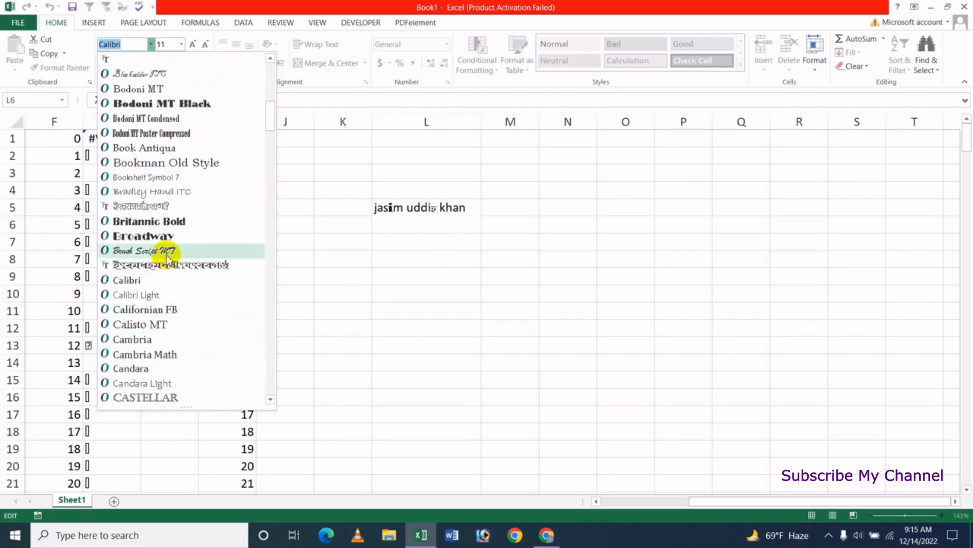
pyautogui.click(163, 251)
pyautogui.click(486, 336)
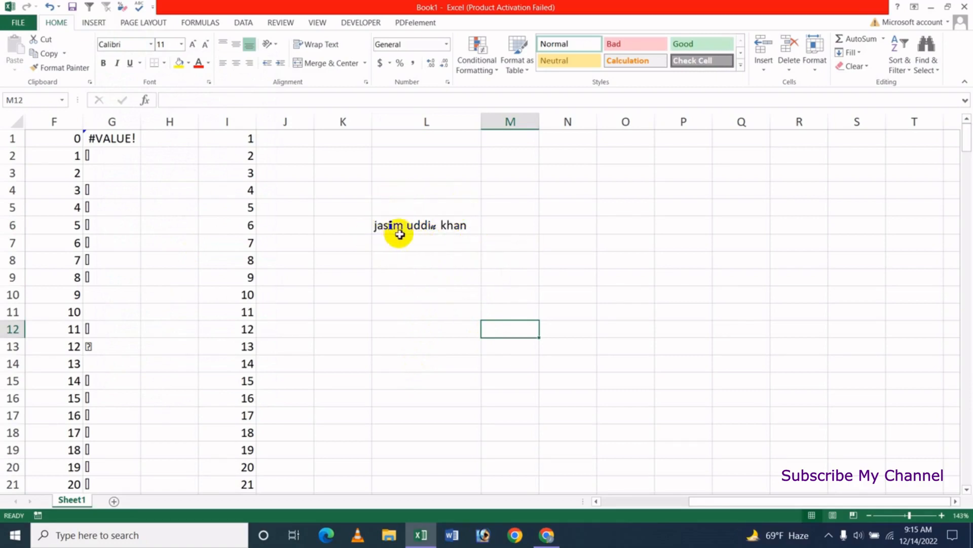
pyautogui.click(388, 246)
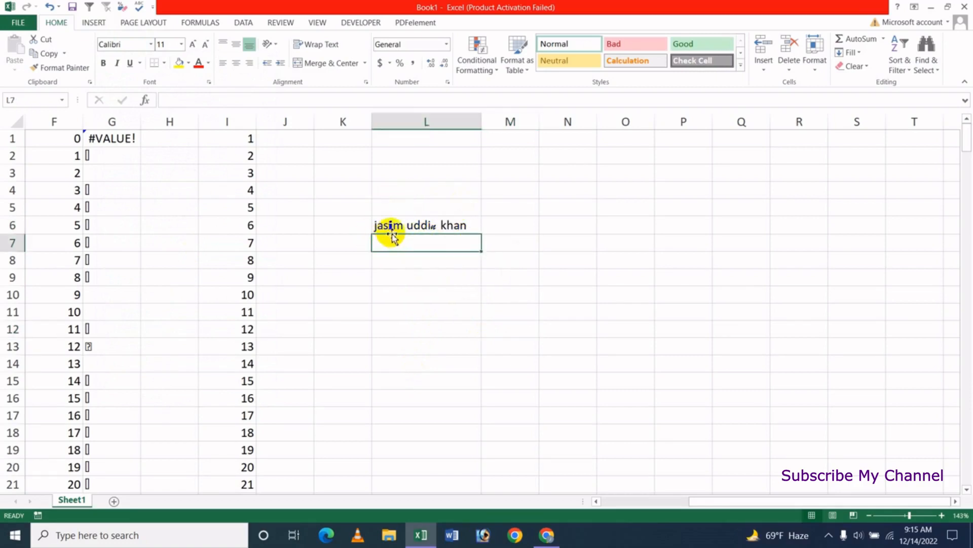
pyautogui.moveTo(414, 282); pyautogui.dragTo(416, 298)
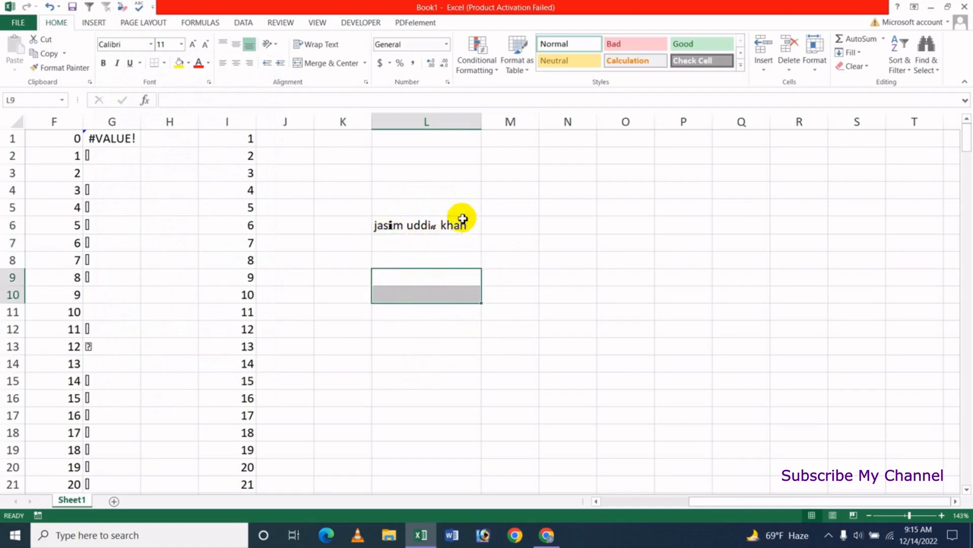
pyautogui.click(424, 259)
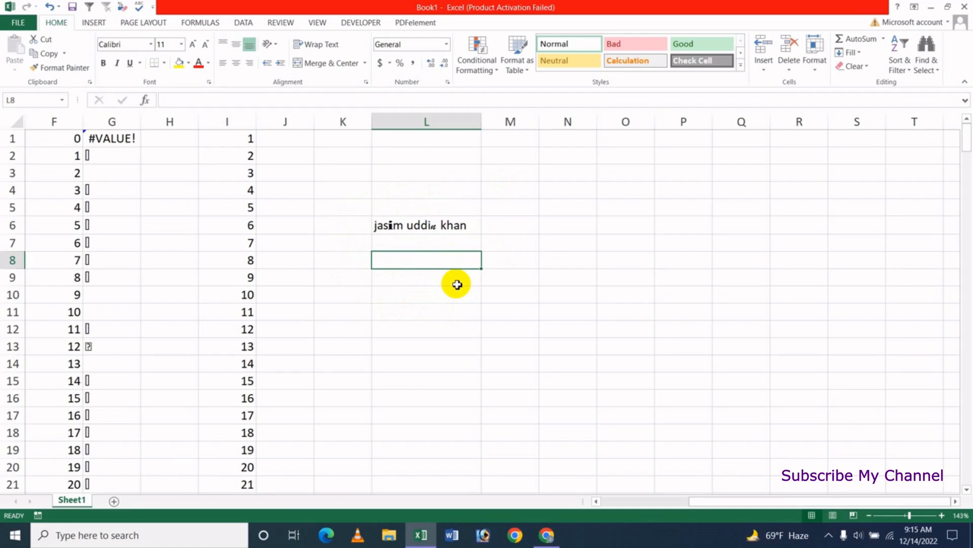
# Widen column M and enter the formula =CLEAN(L6) in M6 to return the cleaned name text.
pyautogui.moveTo(539, 124); pyautogui.dragTo(581, 128)
pyautogui.click(541, 223)
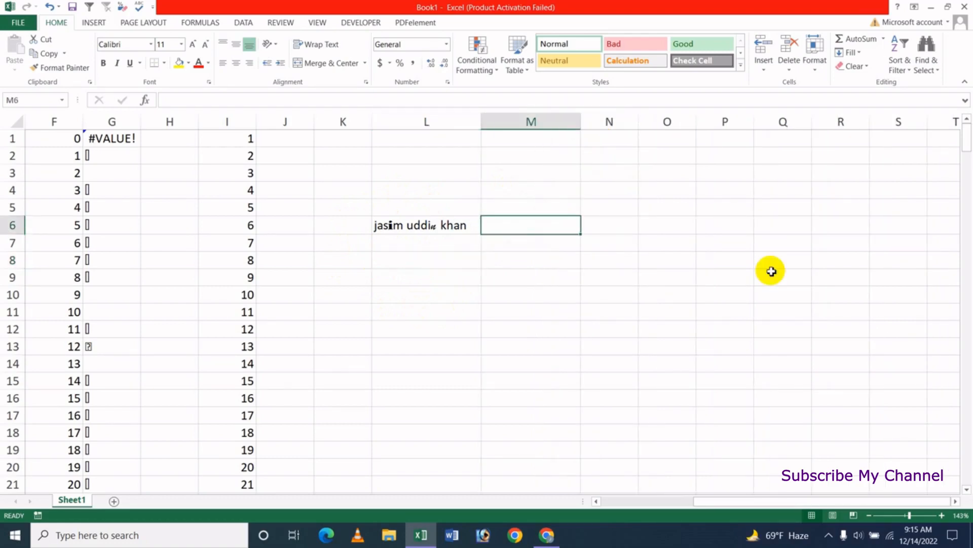
pyautogui.write('=cle')
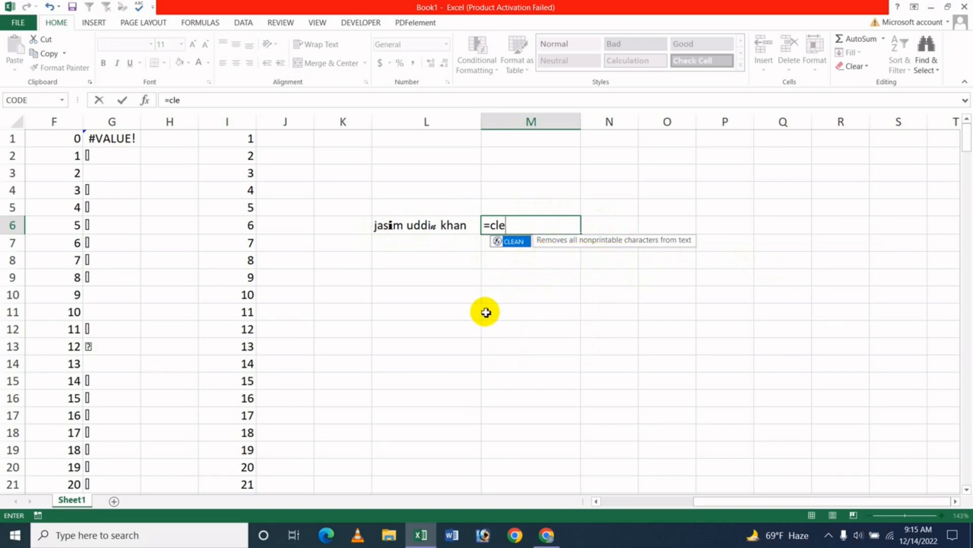
pyautogui.press('Tab')
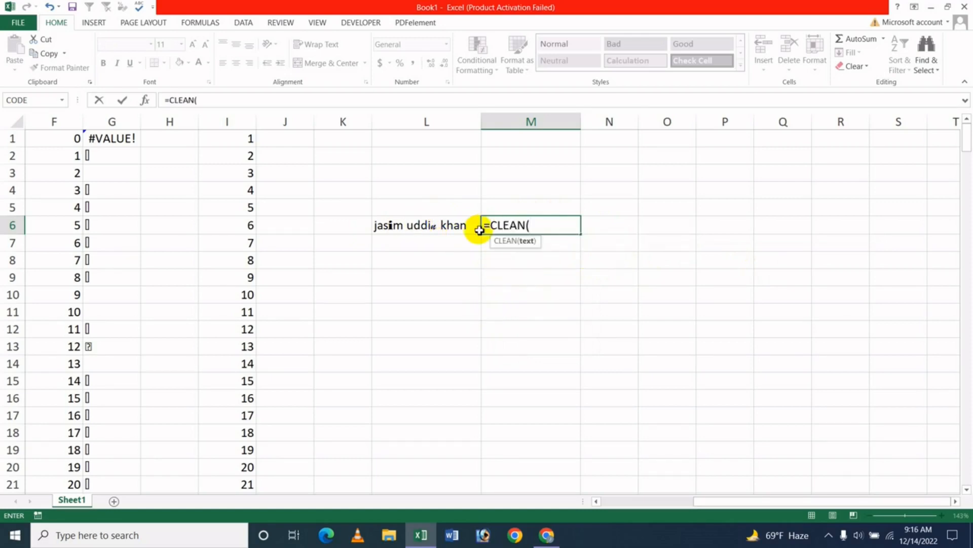
pyautogui.click(402, 225)
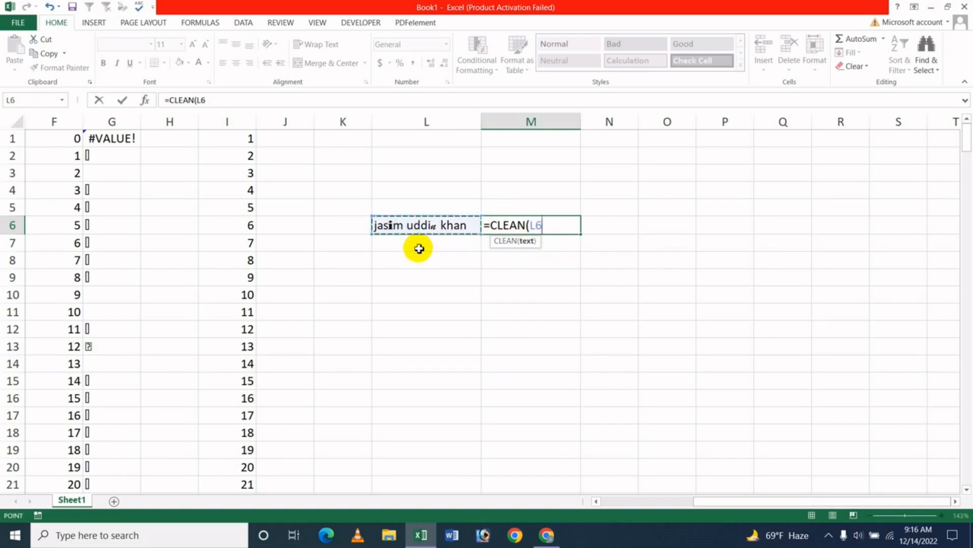
pyautogui.press('Return')
pyautogui.click(558, 297)
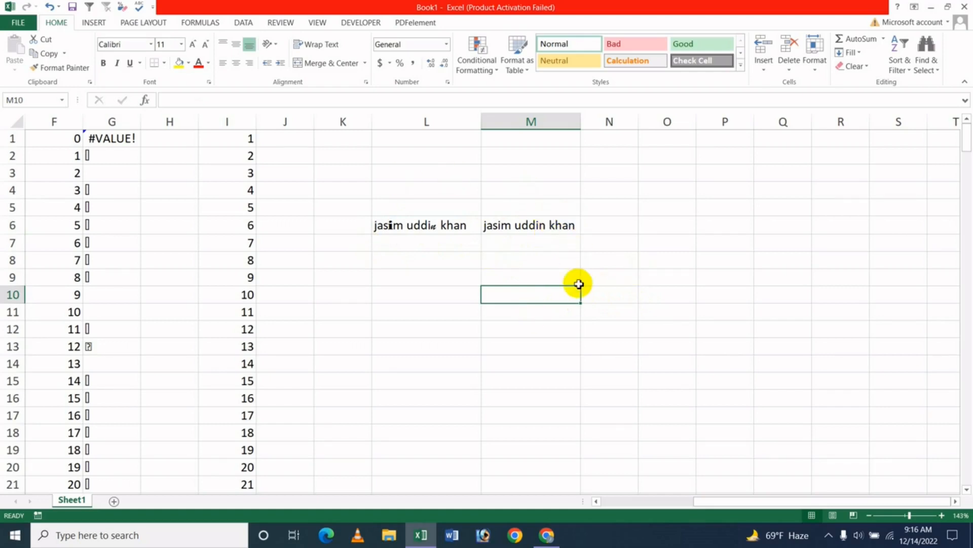
# Delete the CLEAN formula from M6.
pyautogui.click(532, 230)
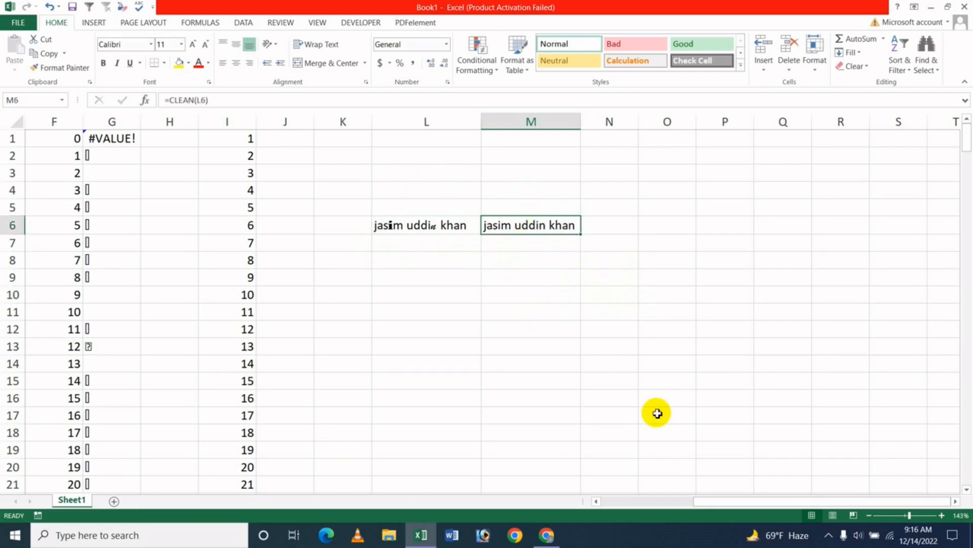
pyautogui.press('Delete')
pyautogui.click(535, 350)
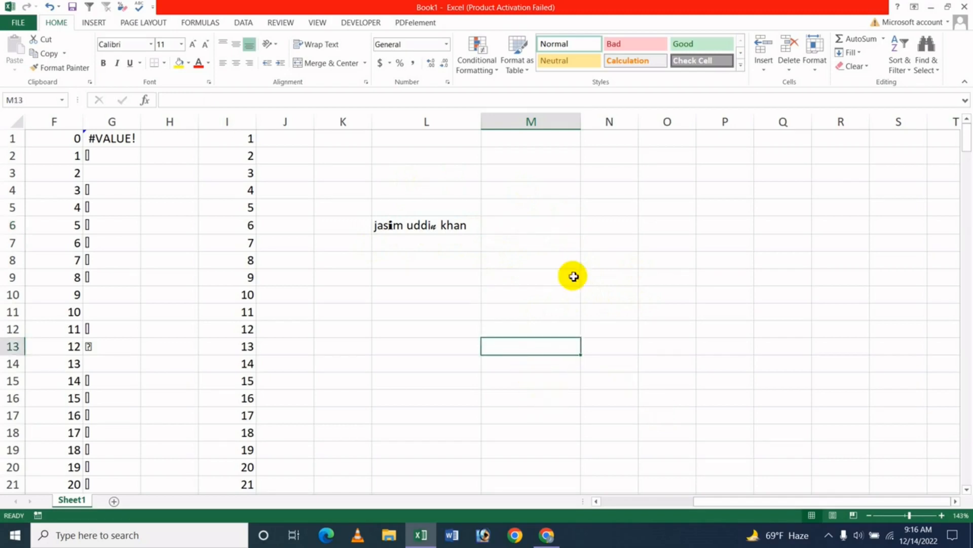
# Insert the CLEAN text function in M6 from the function library, with L6 as its Text argument.
pyautogui.click(554, 228)
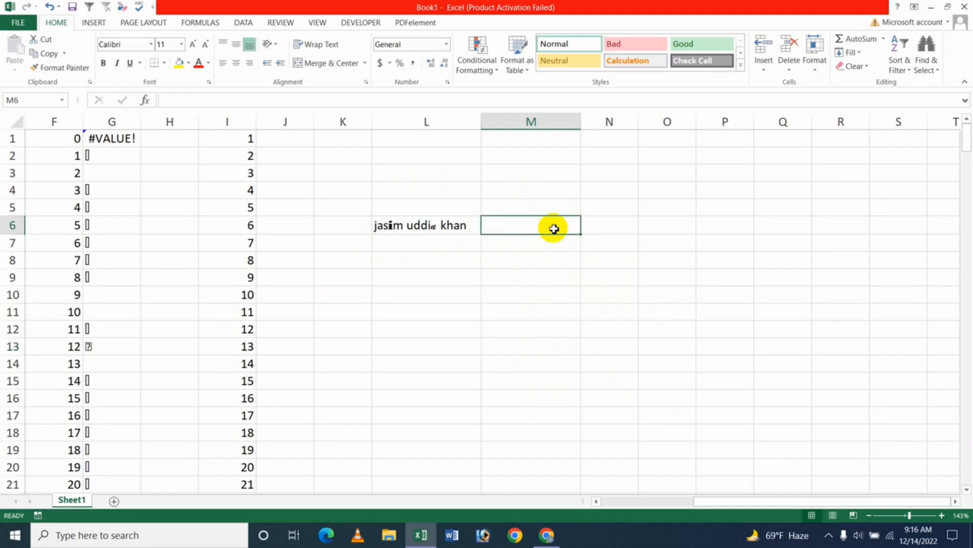
pyautogui.click(198, 24)
pyautogui.click(173, 71)
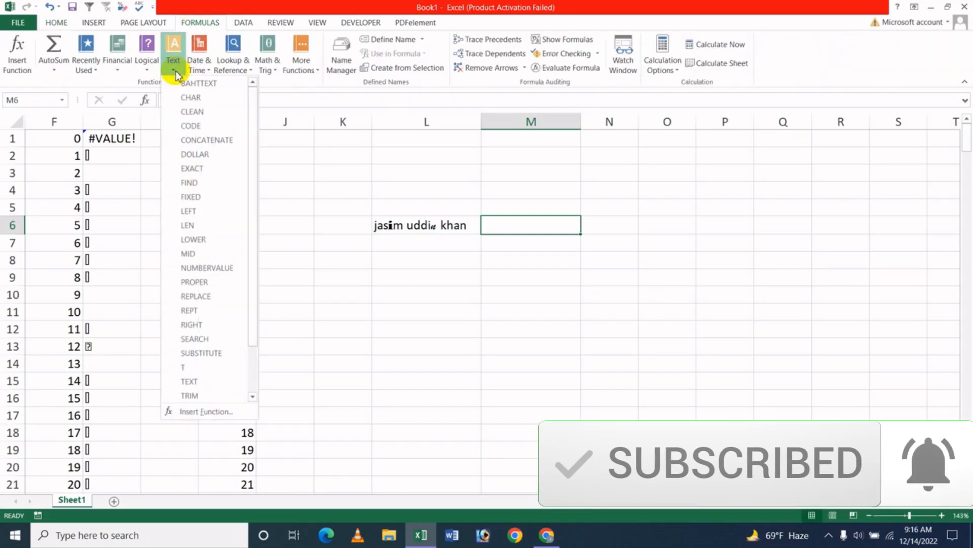
pyautogui.click(209, 113)
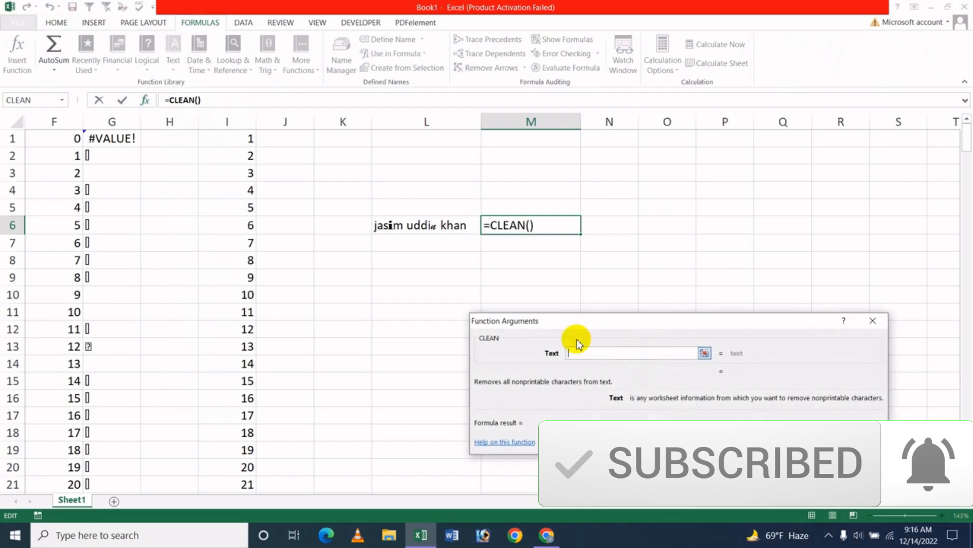
pyautogui.click(396, 225)
pyautogui.click(800, 441)
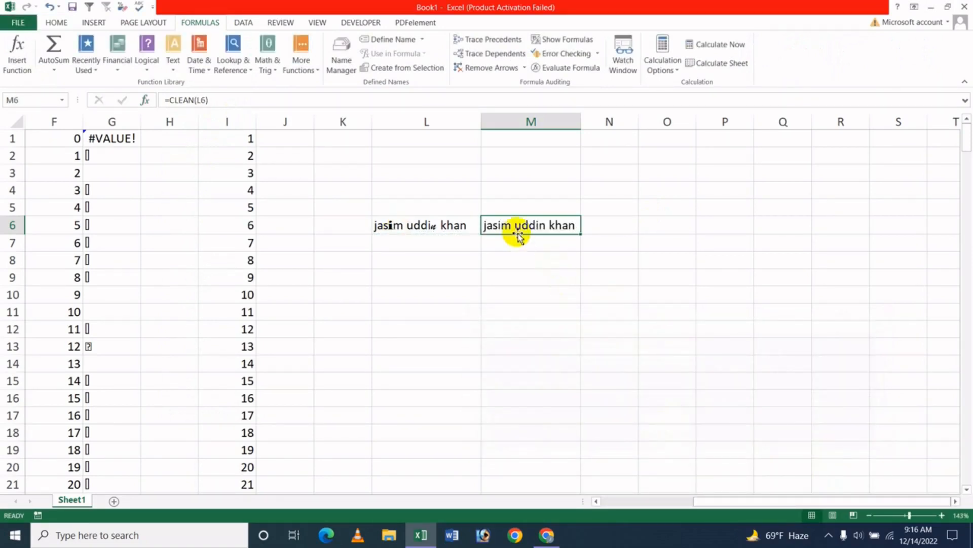
# Enter a second person's full name in lowercase in L7, without any stray characters.
pyautogui.click(405, 244)
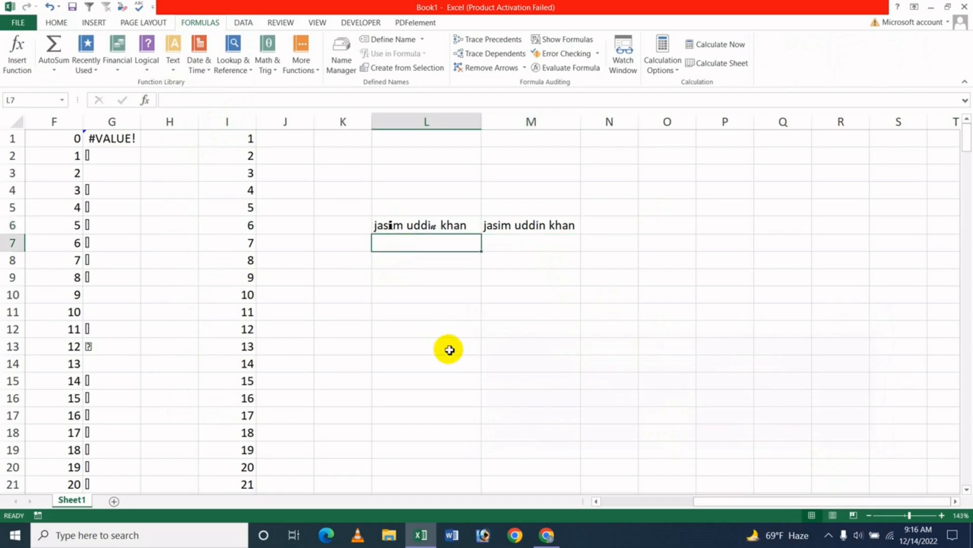
pyautogui.write('j')
pyautogui.press('BackSpace')
pyautogui.press('BackSpace')
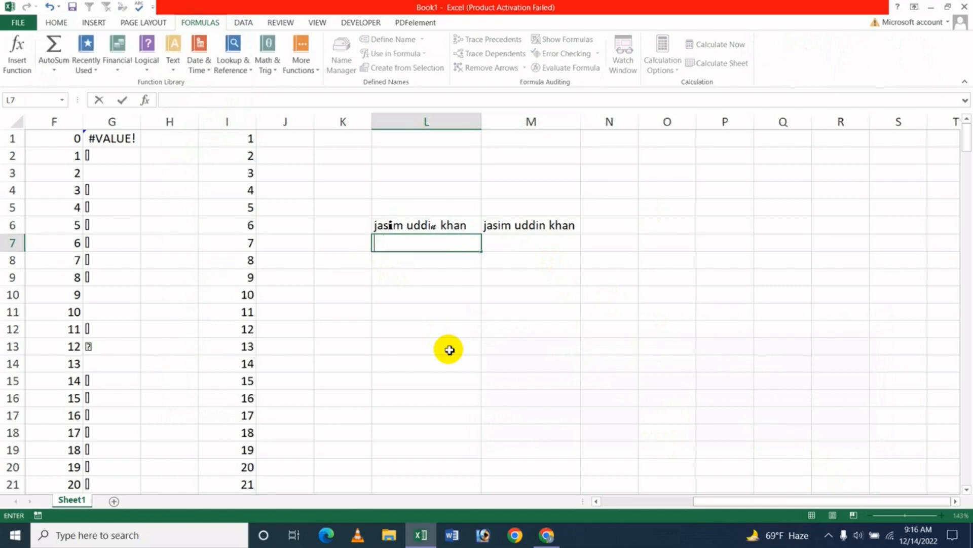
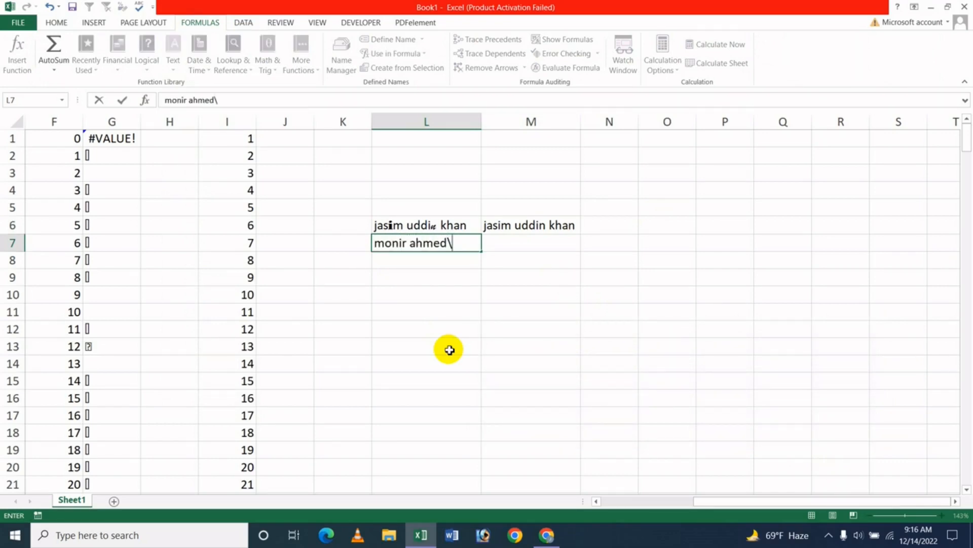
pyautogui.hotkey('ctrl', 'Return')
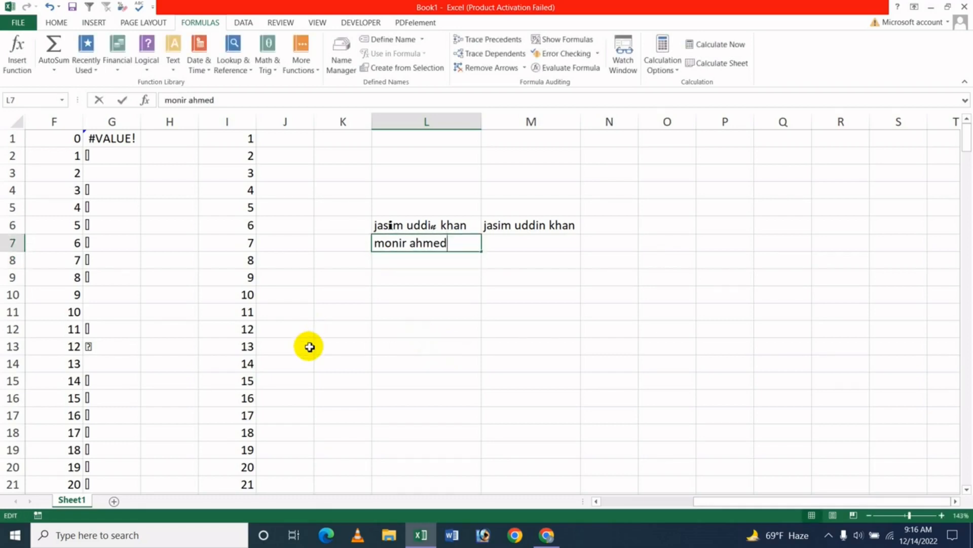
# Change the font of only the third letter of the name in L7 to Playbill.
pyautogui.click(392, 243)
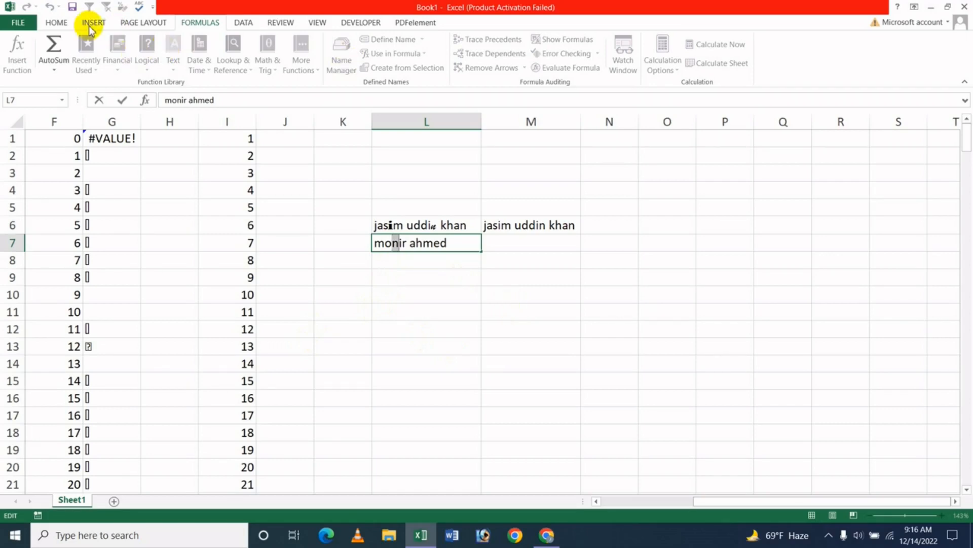
pyautogui.click(56, 22)
pyautogui.click(151, 45)
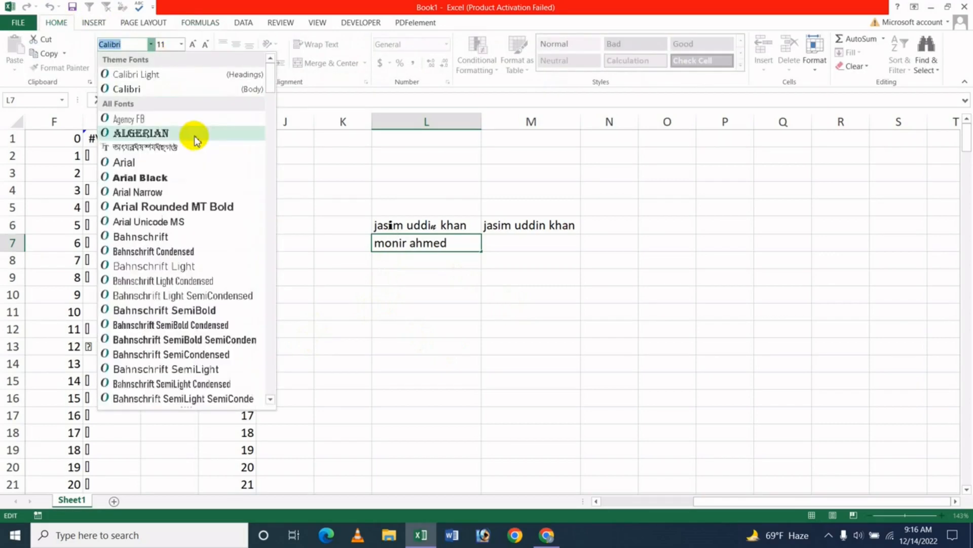
pyautogui.moveTo(274, 88); pyautogui.dragTo(272, 299)
pyautogui.click(153, 369)
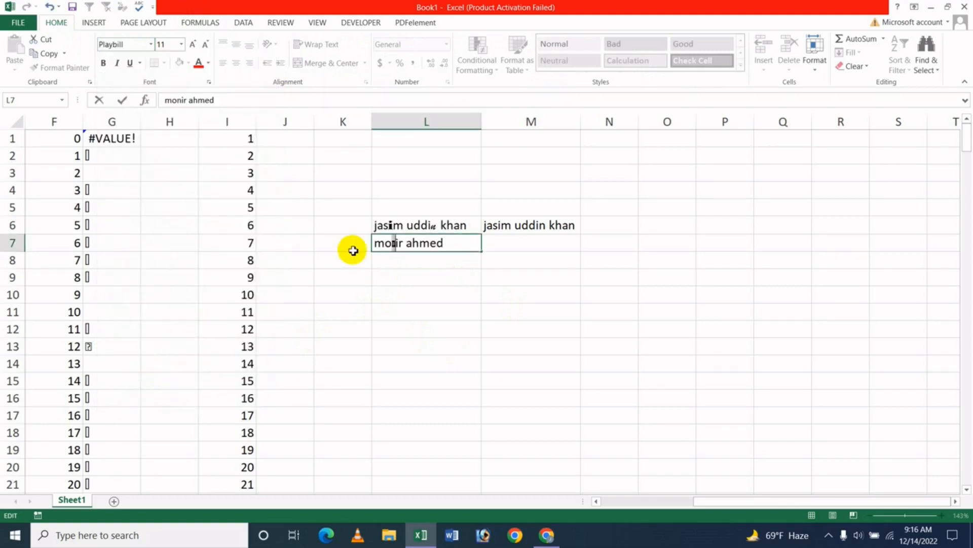
pyautogui.click(402, 292)
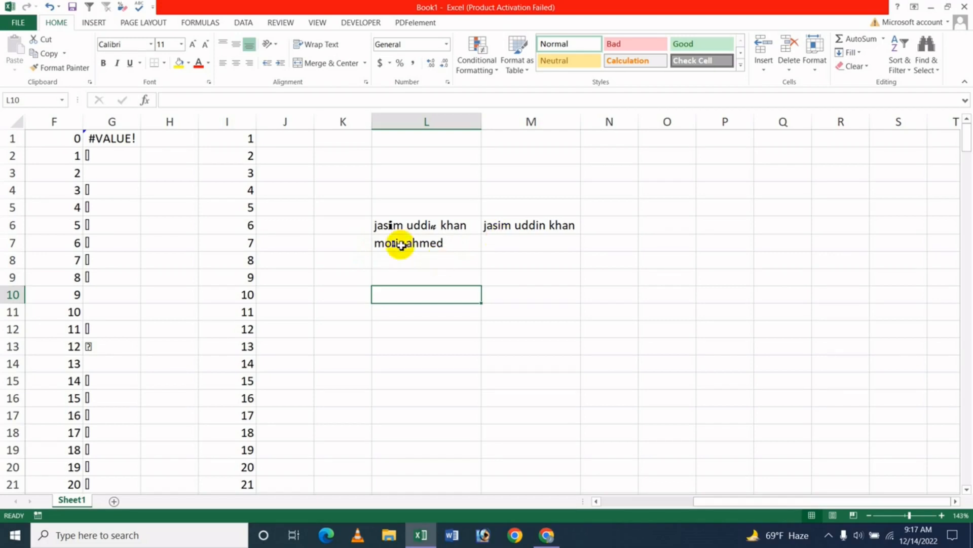
# Fill the CLEAN formula from M6 down to M7.
pyautogui.click(550, 230)
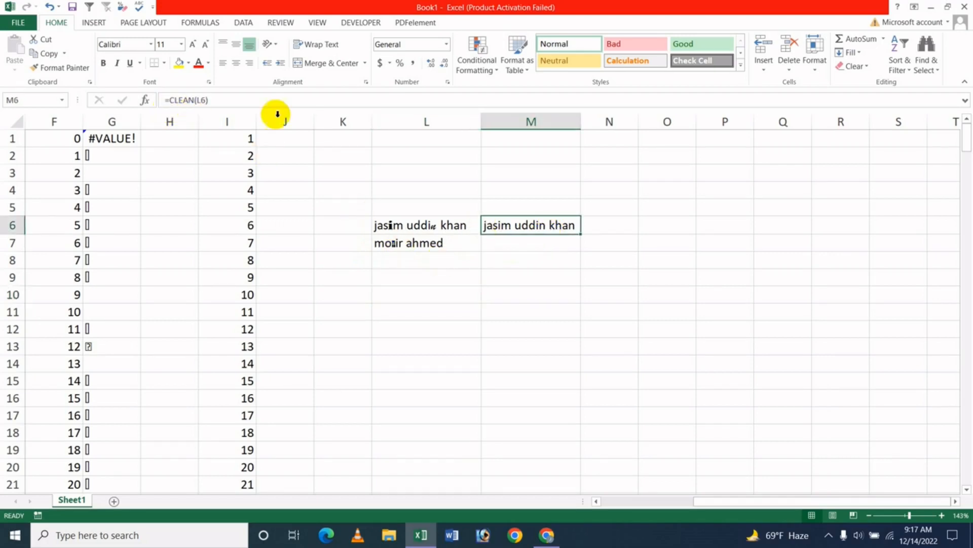
pyautogui.moveTo(583, 235); pyautogui.dragTo(580, 252)
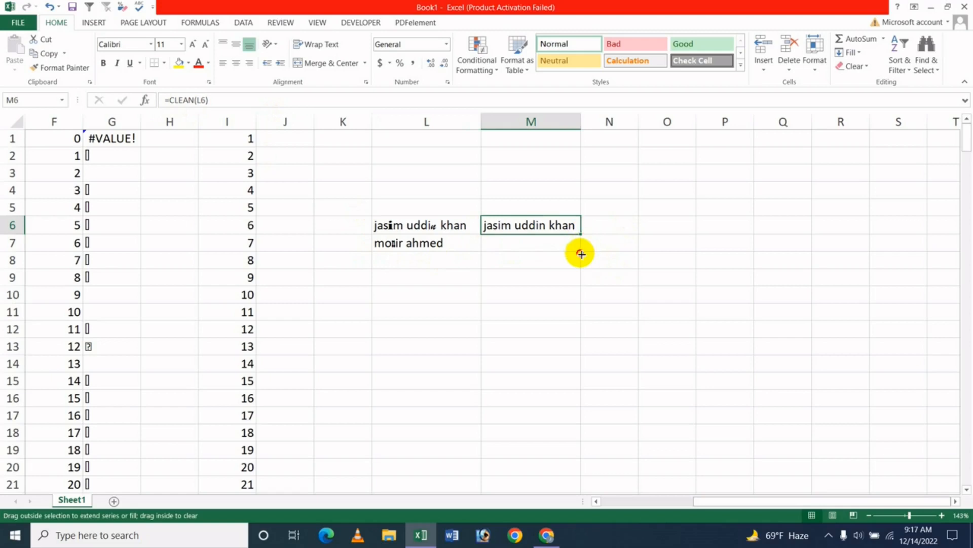
pyautogui.click(533, 297)
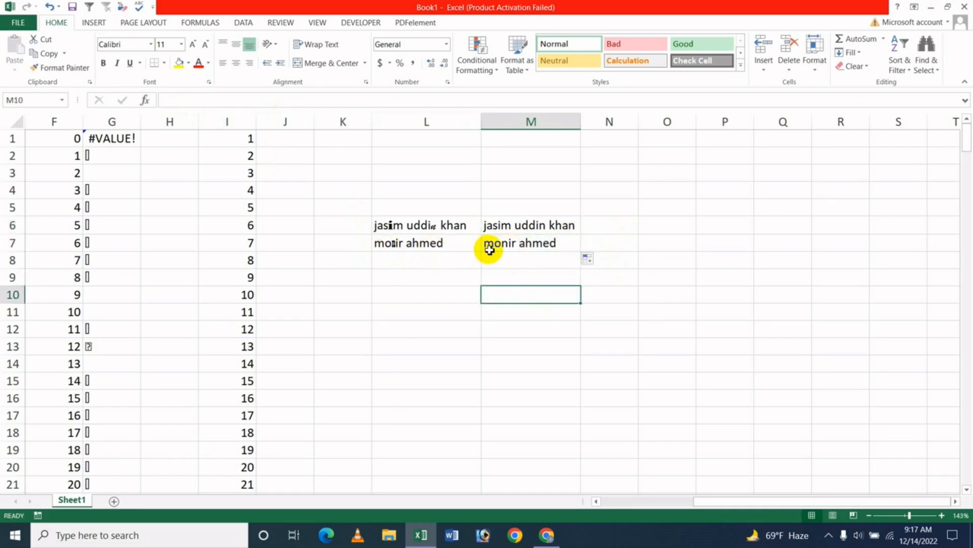
# Clear M7 and enter the formula =CLEAN(L7) there directly.
pyautogui.click(506, 247)
pyautogui.press('Delete')
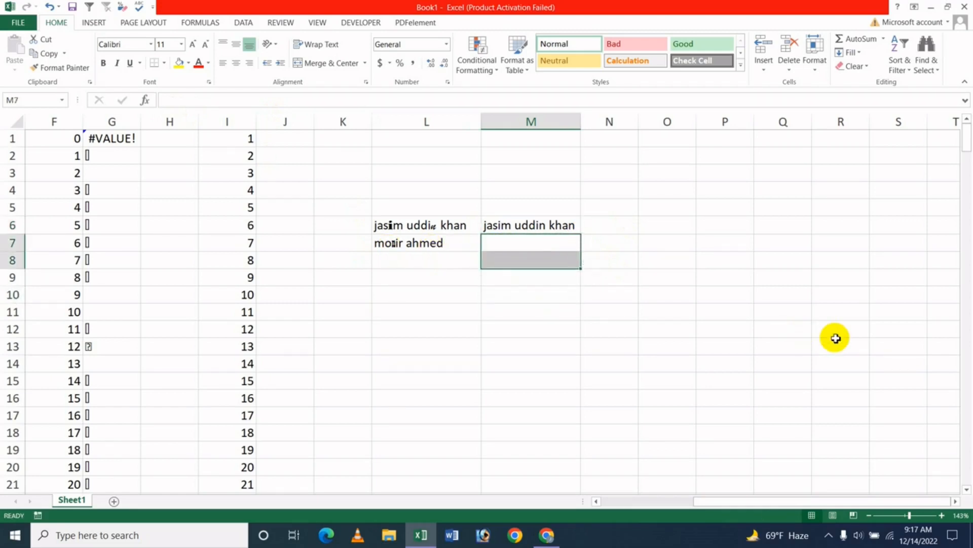
pyautogui.write('=')
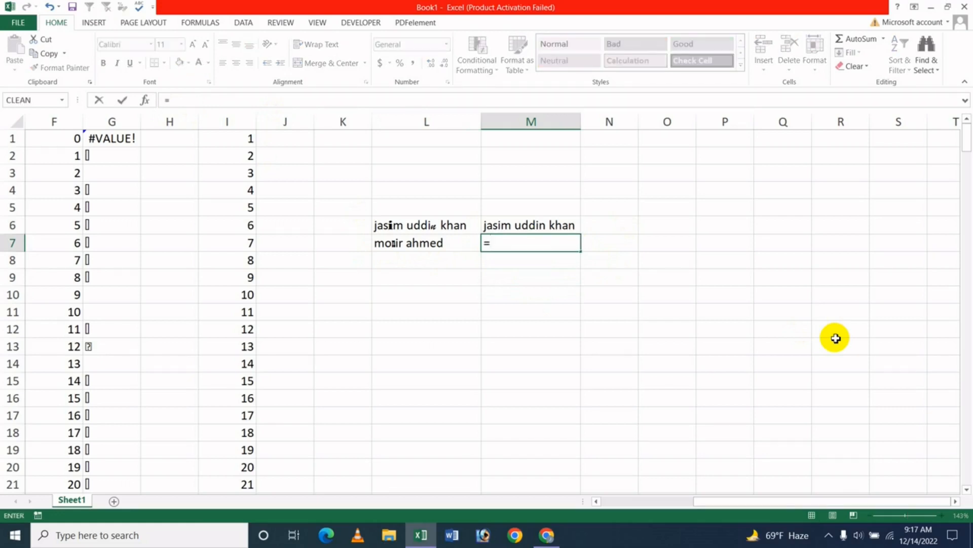
pyautogui.write('cl')
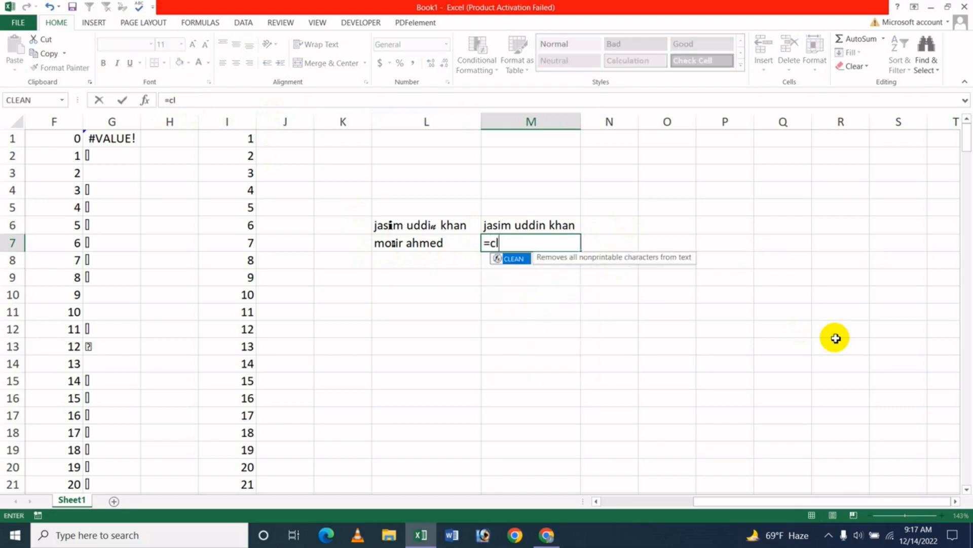
pyautogui.press('Tab')
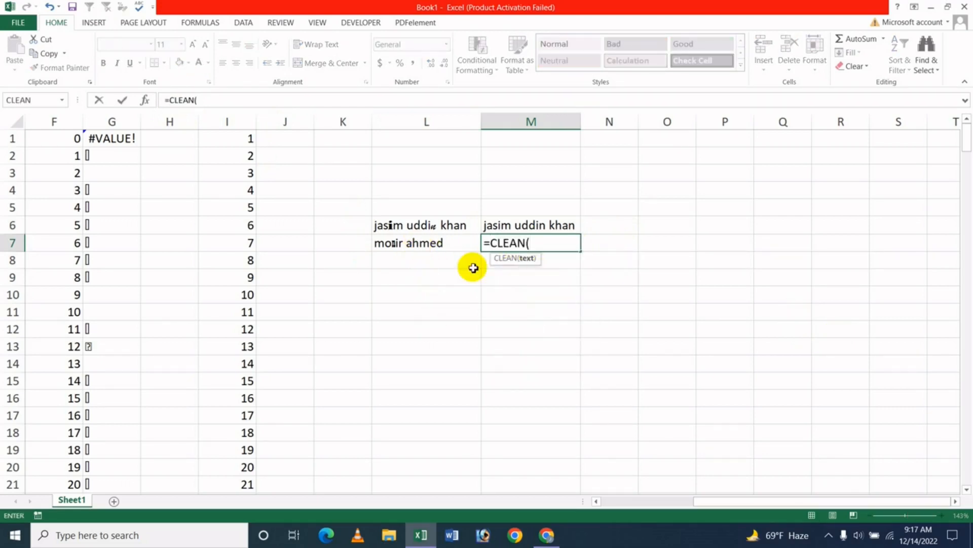
pyautogui.click(414, 244)
pyautogui.press('Return')
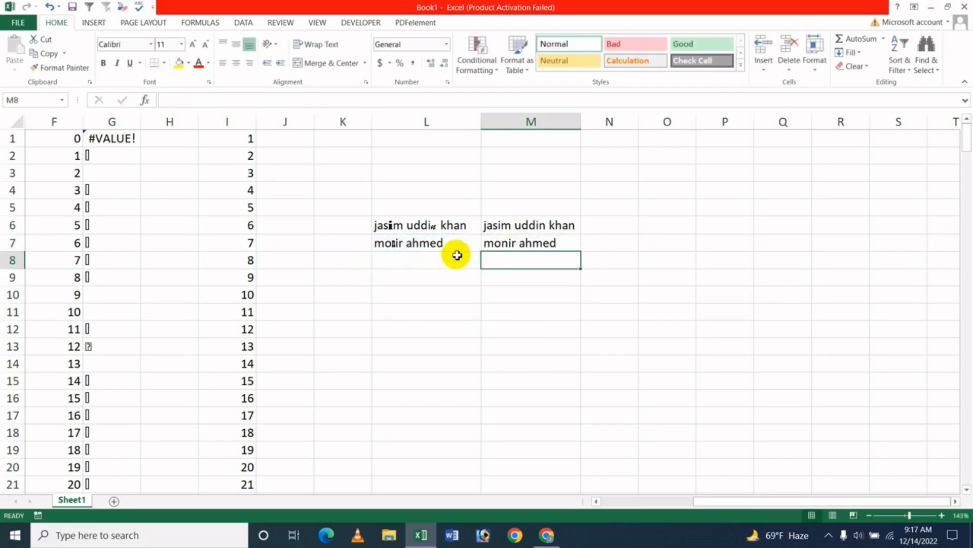
pyautogui.click(496, 243)
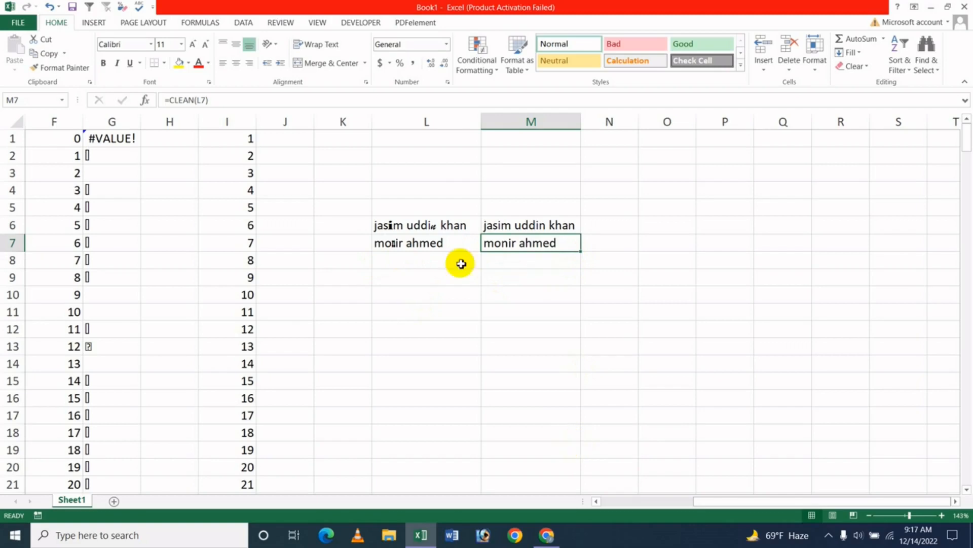
pyautogui.click(198, 23)
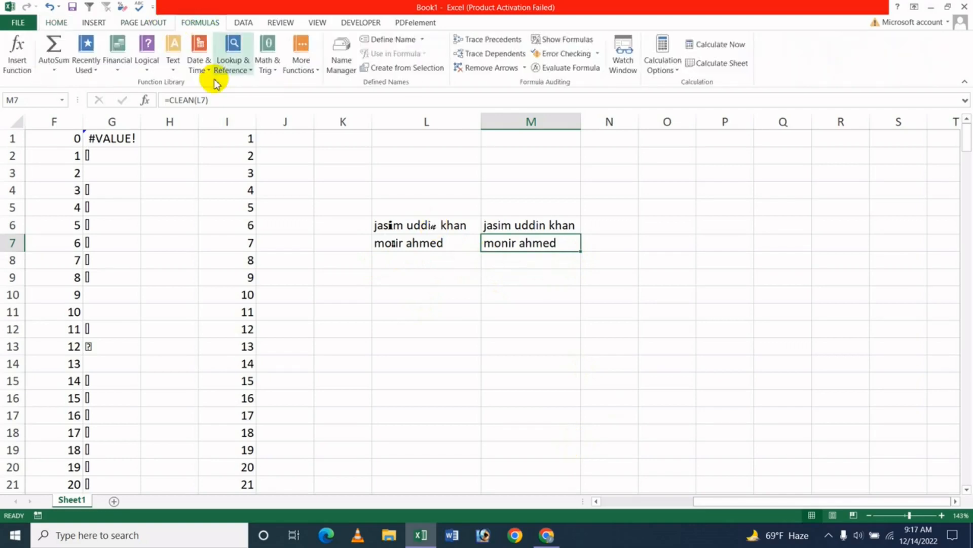
pyautogui.click(173, 58)
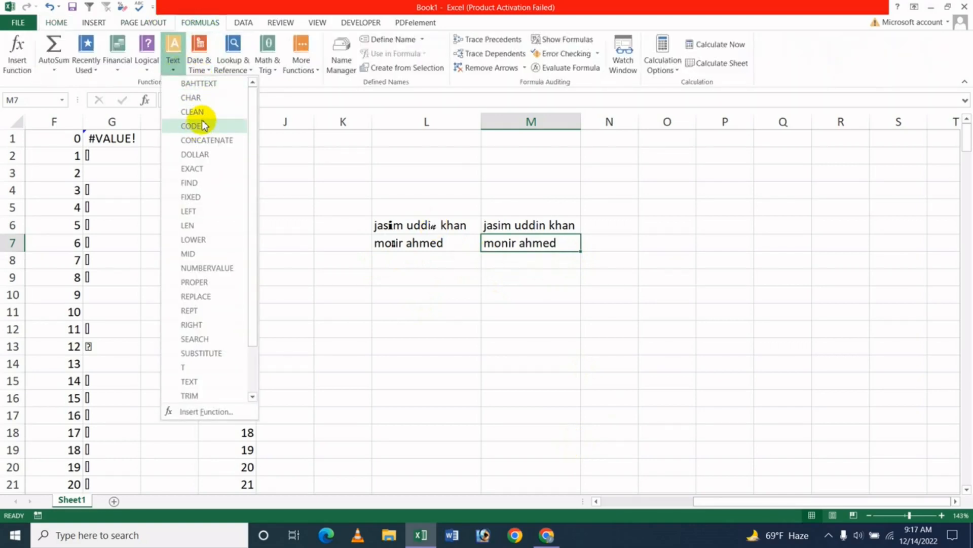
pyautogui.click(201, 112)
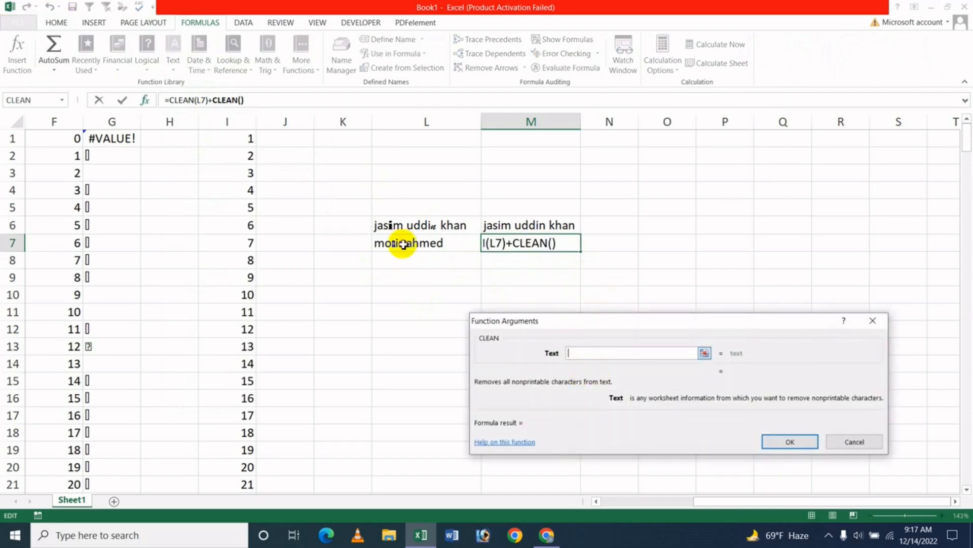
pyautogui.click(432, 244)
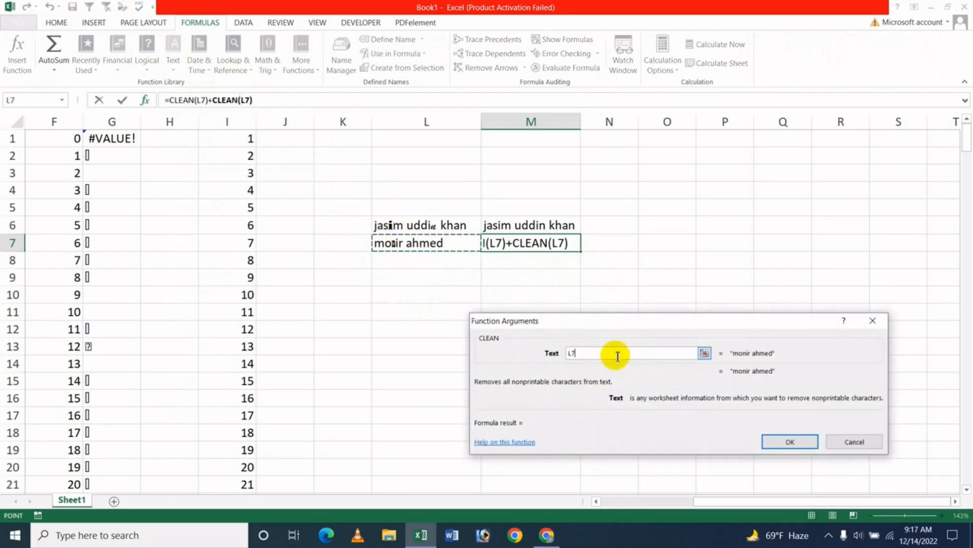
pyautogui.click(845, 442)
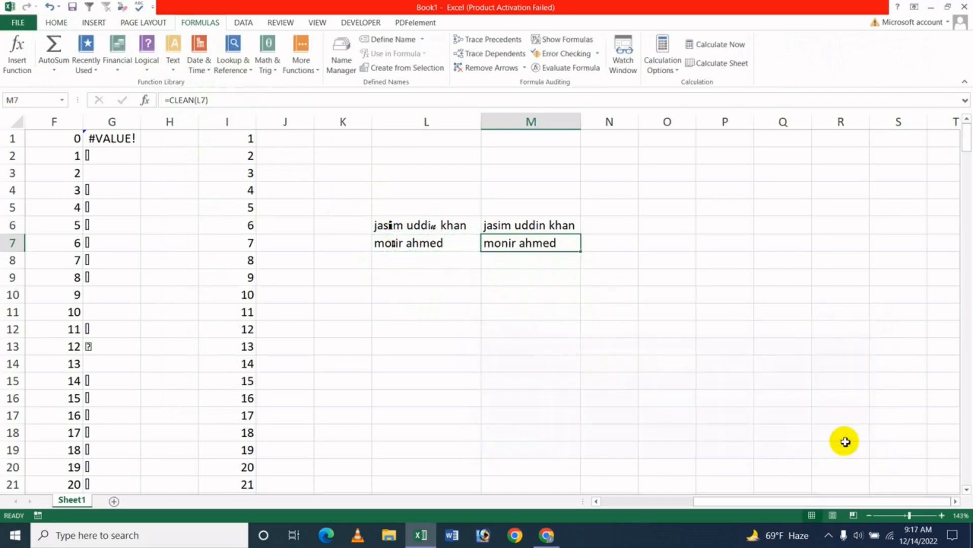
# Leave the finished CLEAN example and switch to Chrome to show the JK Update Technology channel's videos on YouTube.
pyautogui.click(514, 315)
pyautogui.click(443, 300)
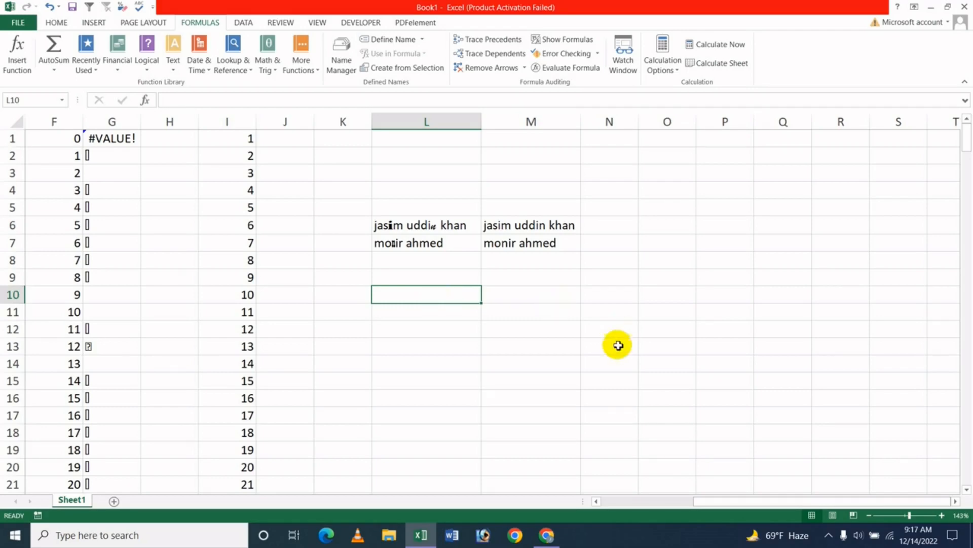
pyautogui.click(547, 535)
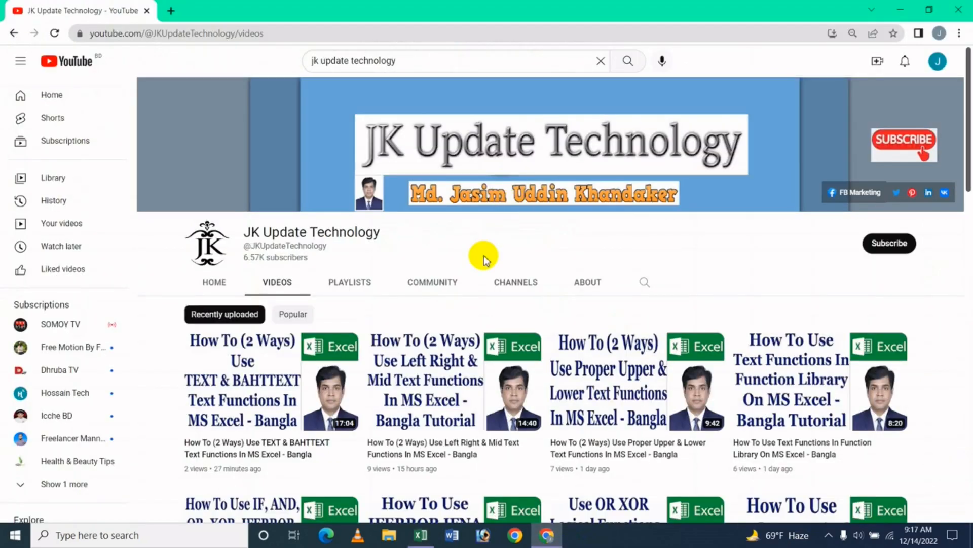